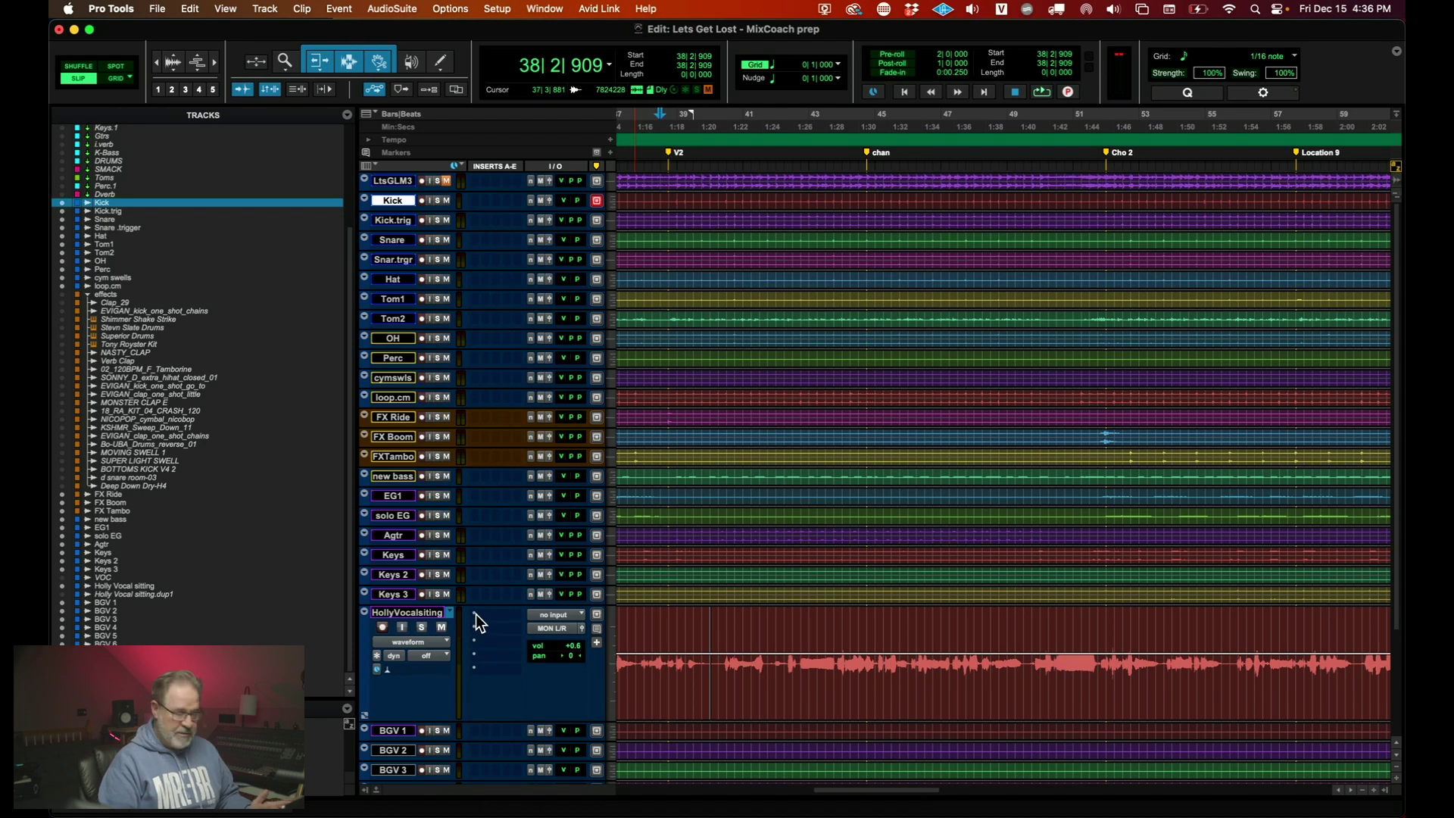
- Insert the mono Melodyne plug-in on the HollyVocalsiting track by searching the plug-in list for 'mel'
{"action": "left_click", "coordinate": [411, 612]}
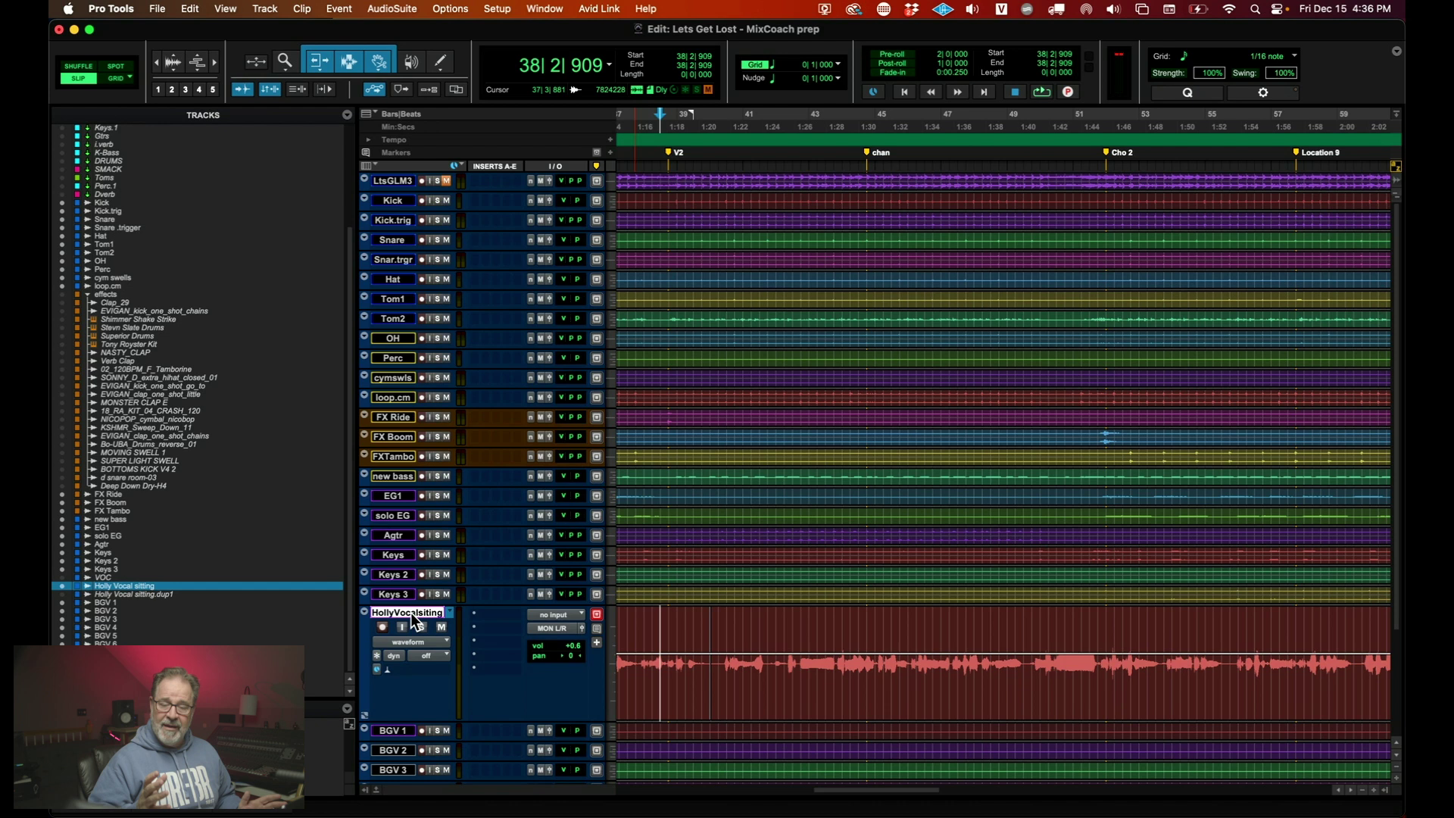
{"action": "left_click", "coordinate": [474, 612]}
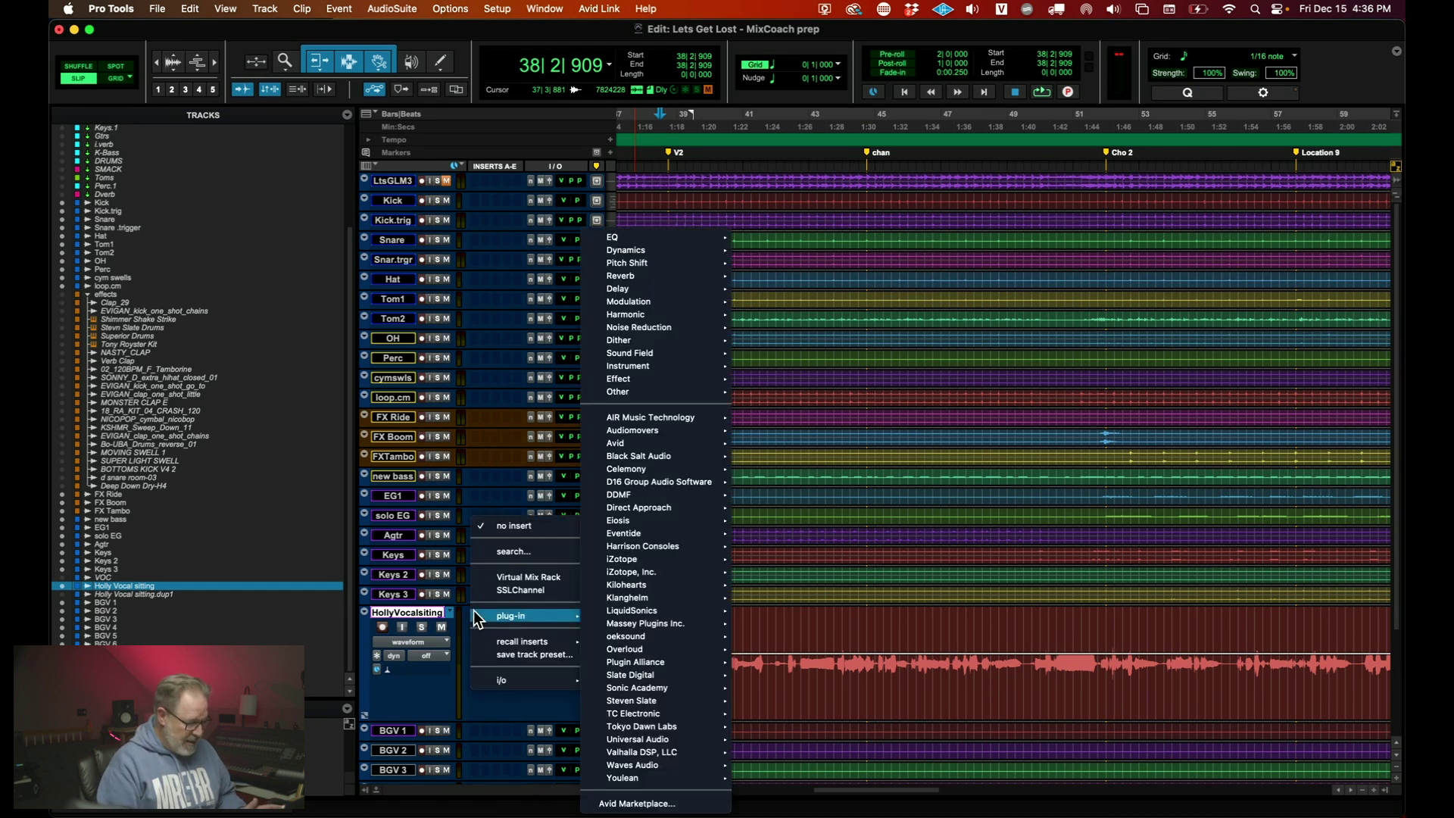
{"action": "left_click", "coordinate": [538, 551]}
{"action": "type", "text": "m"}
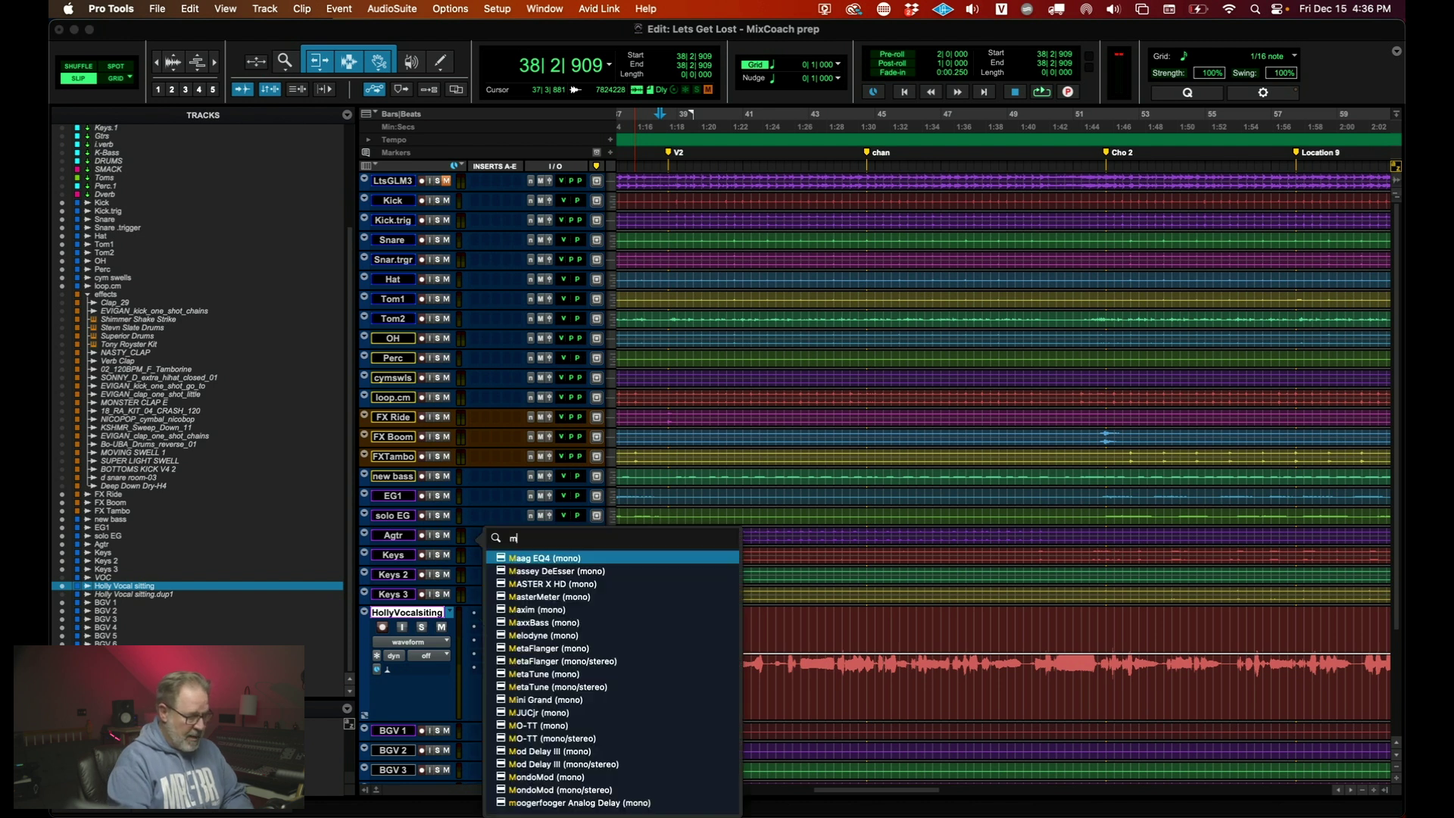
{"action": "type", "text": "el"}
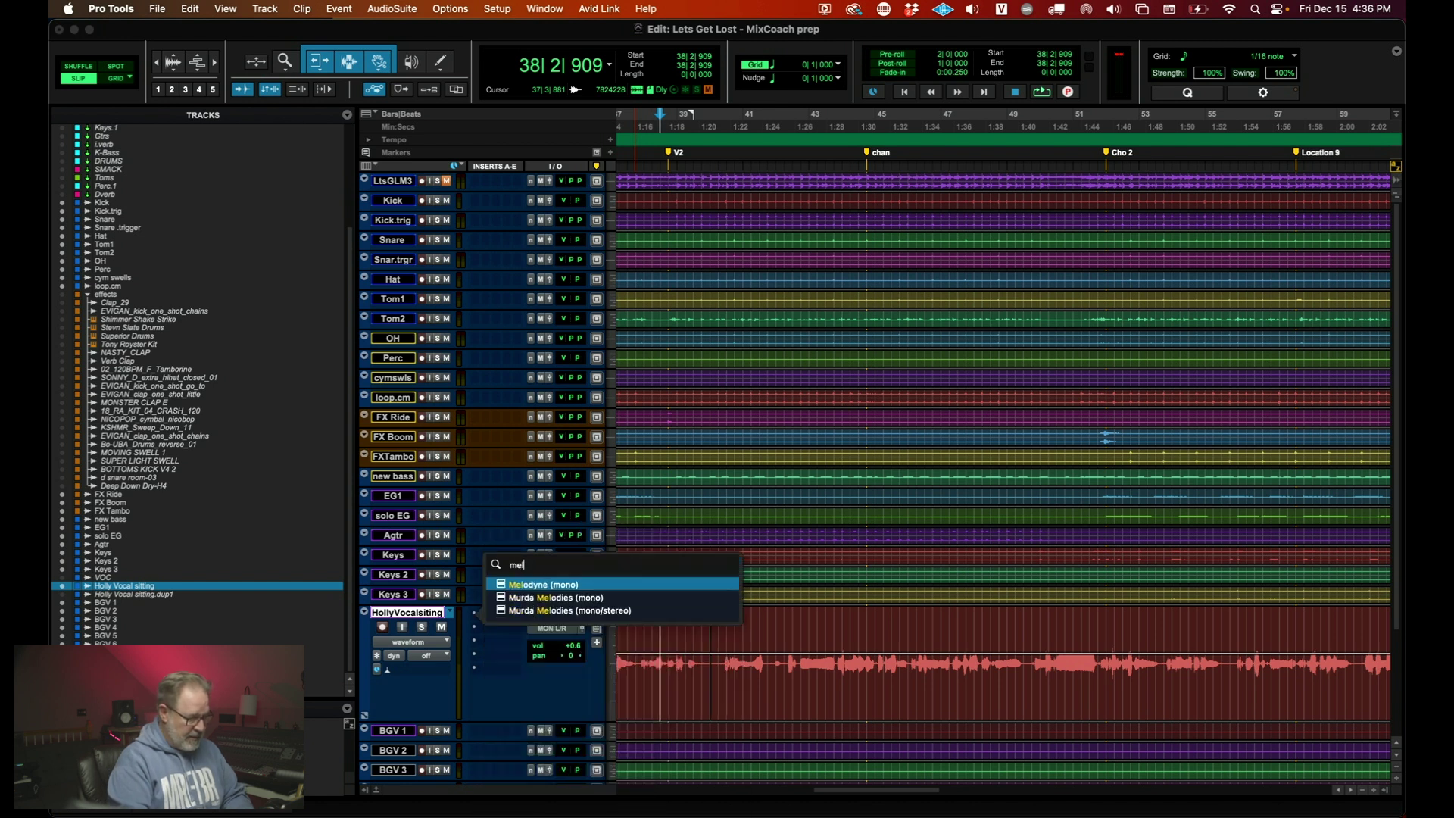
{"action": "left_click", "coordinate": [530, 584]}
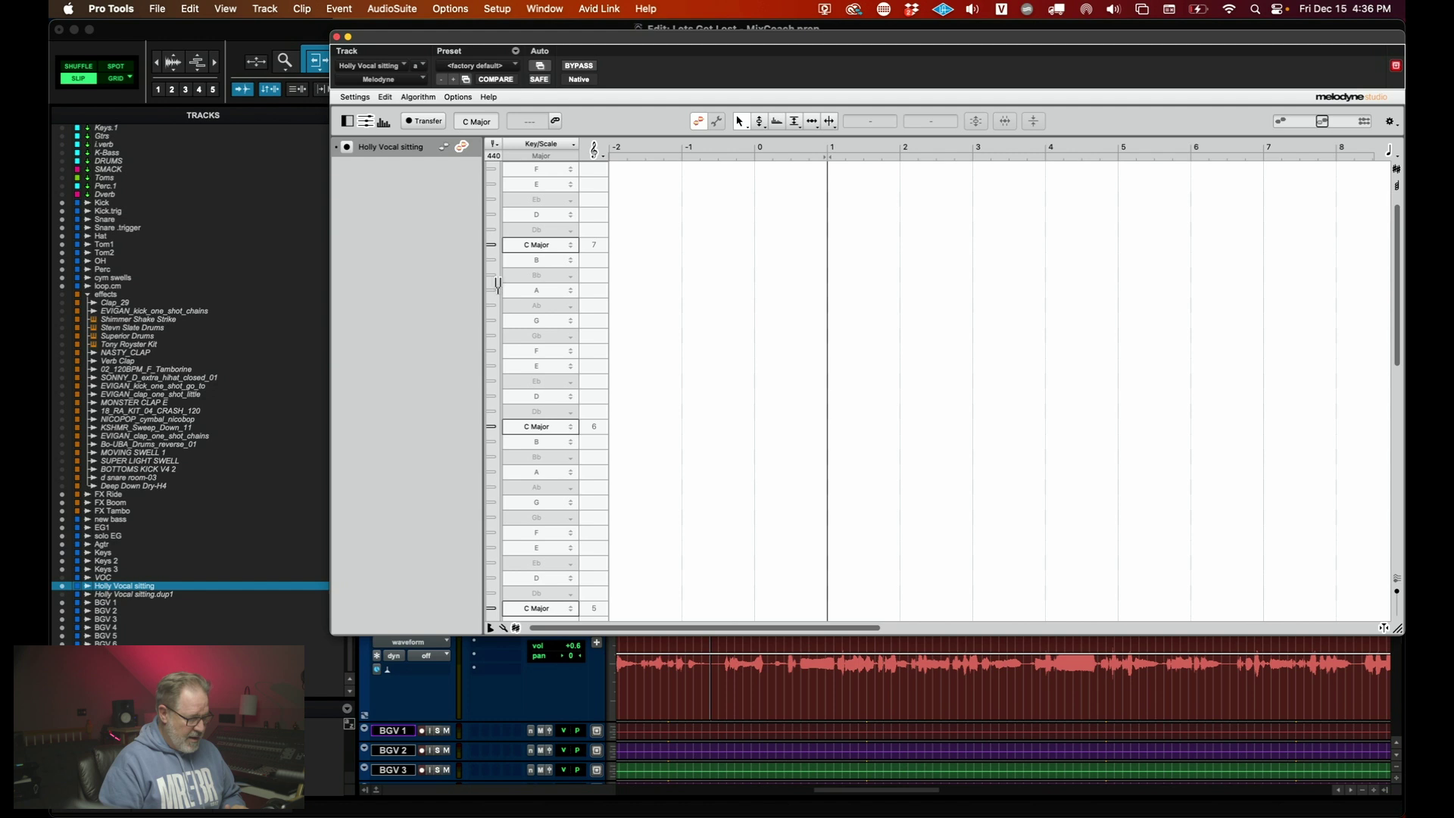
- Arm Melodyne's Transfer button to capture the vocal track's audio
{"action": "left_click", "coordinate": [348, 147]}
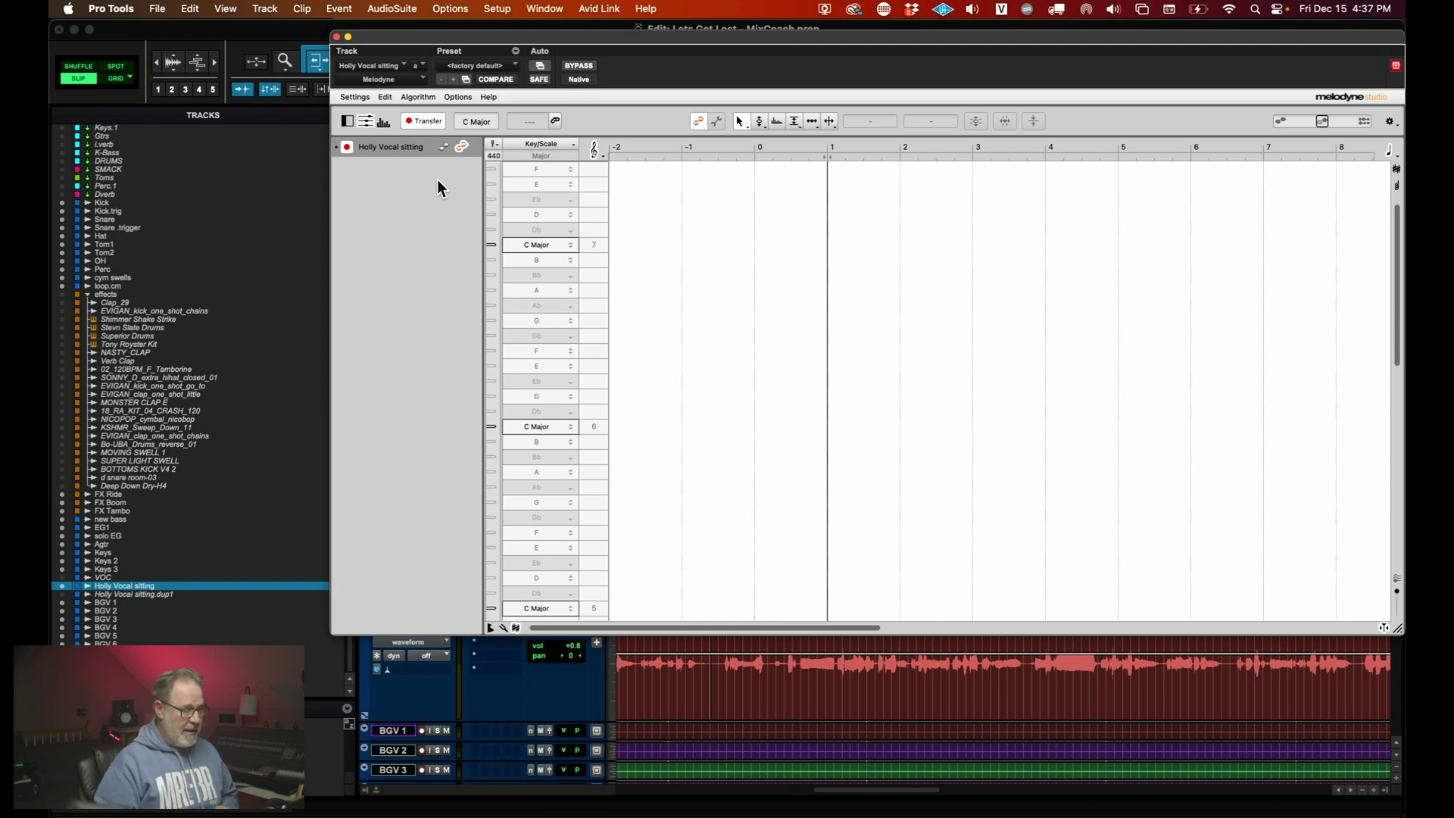
- Close the Melodyne window and take the Melodyne insert off the HollyVocalsiting track
{"action": "left_click", "coordinate": [337, 37]}
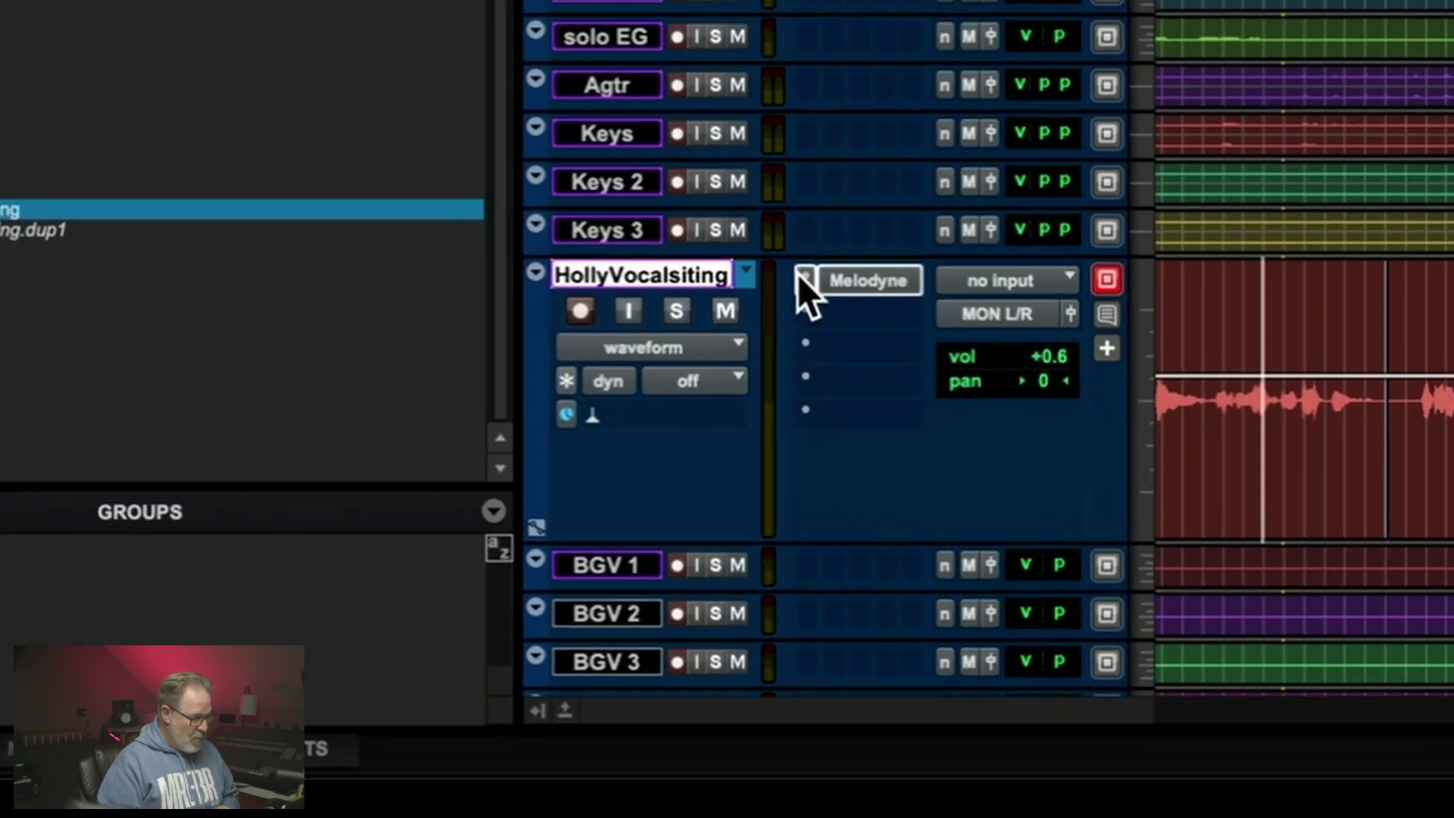
{"action": "left_click", "coordinate": [798, 274]}
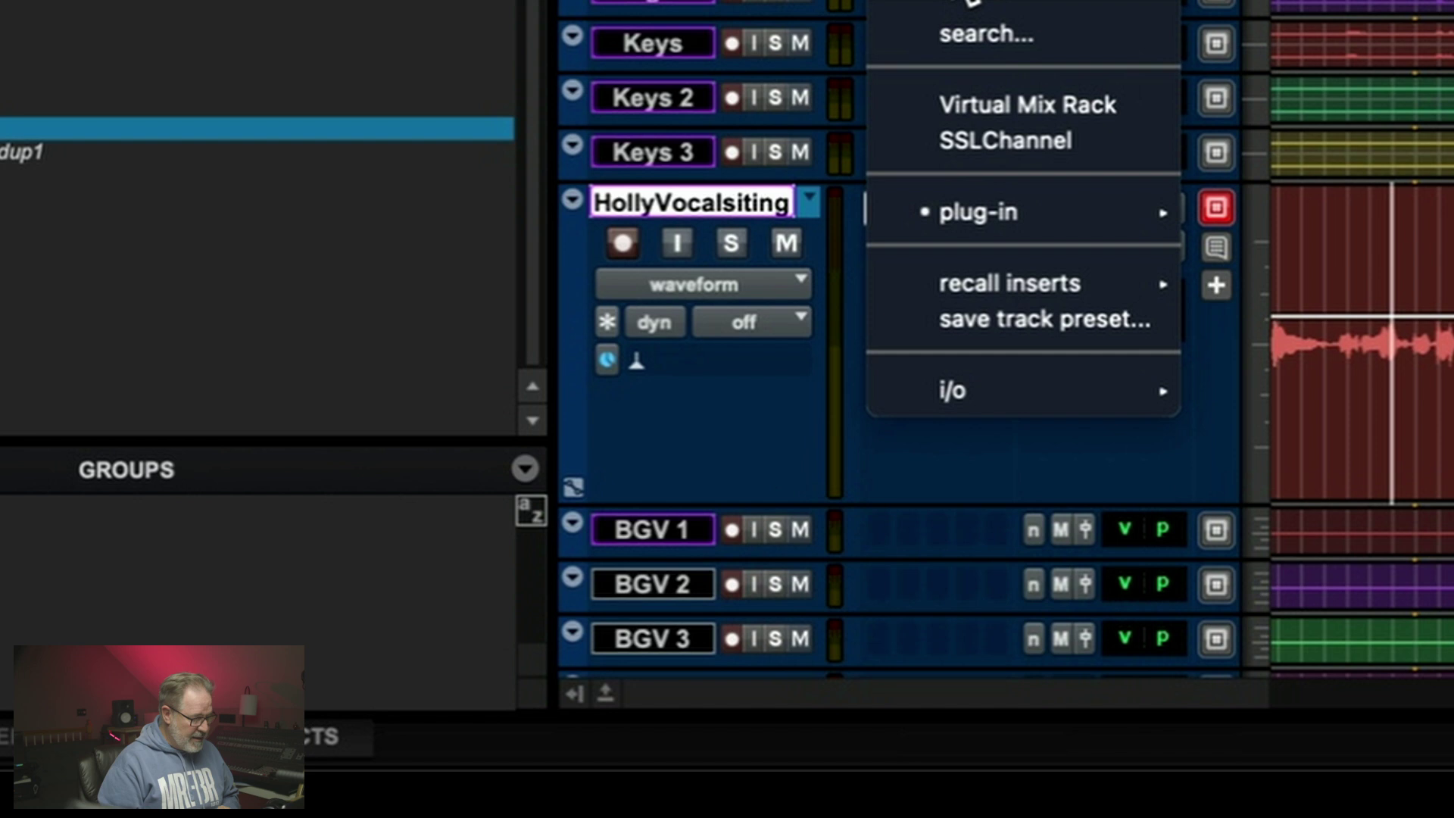
{"action": "key", "text": "Escape"}
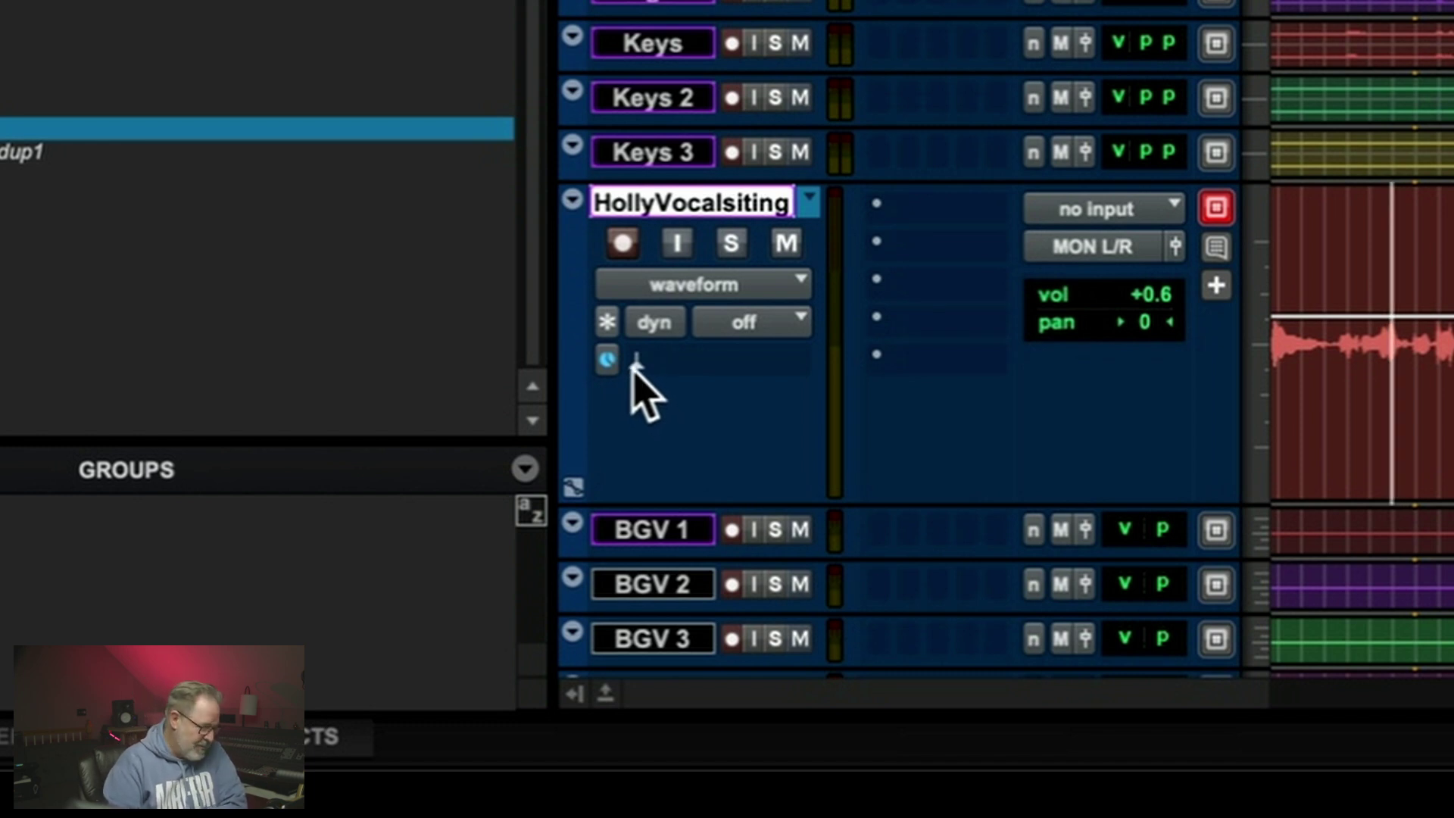
- Show the vocal track's Elastic Audio mode menu with Melodyne in view
{"action": "left_click", "coordinate": [639, 363]}
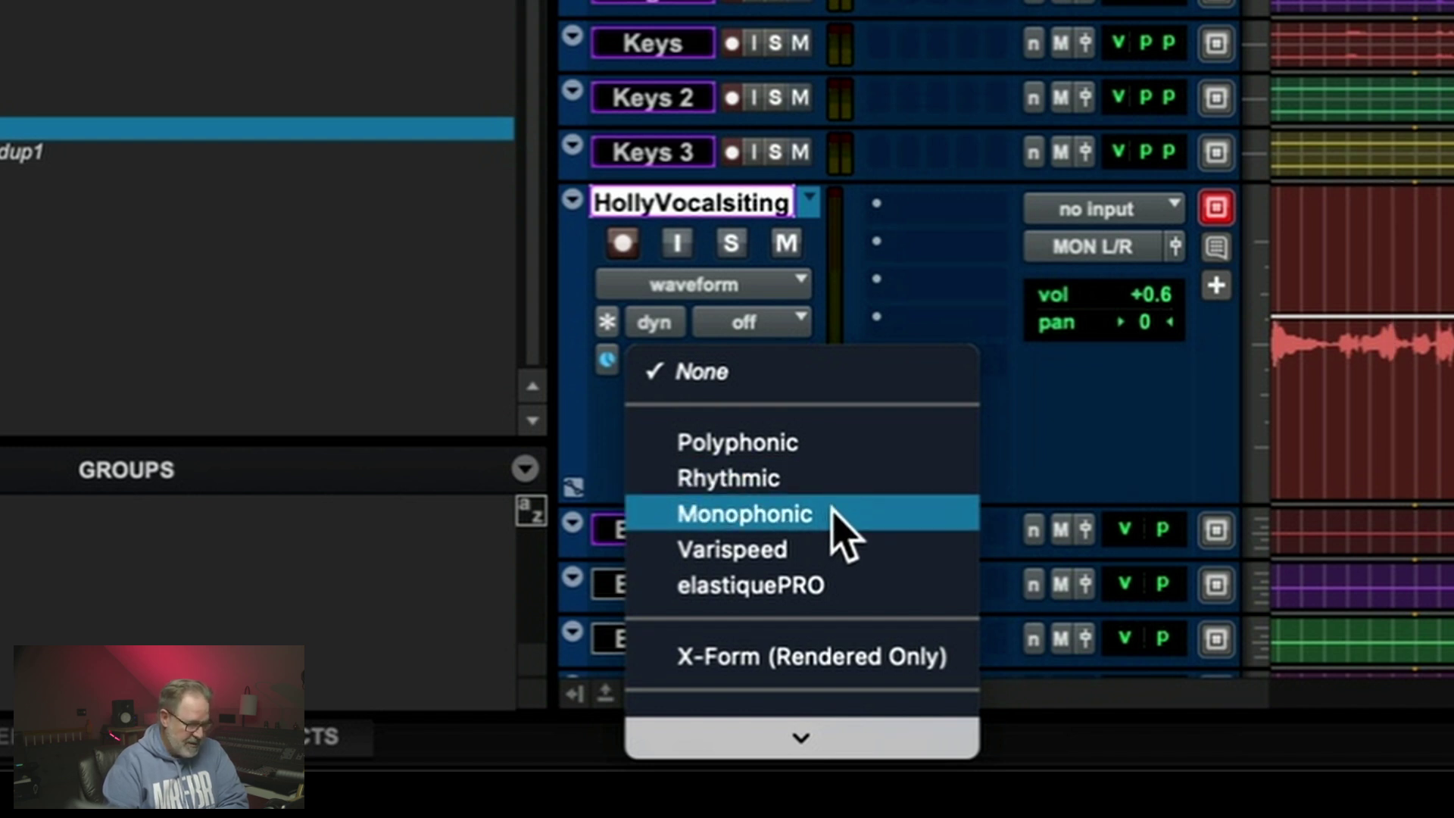
{"action": "mouse_move", "coordinate": [828, 752]}
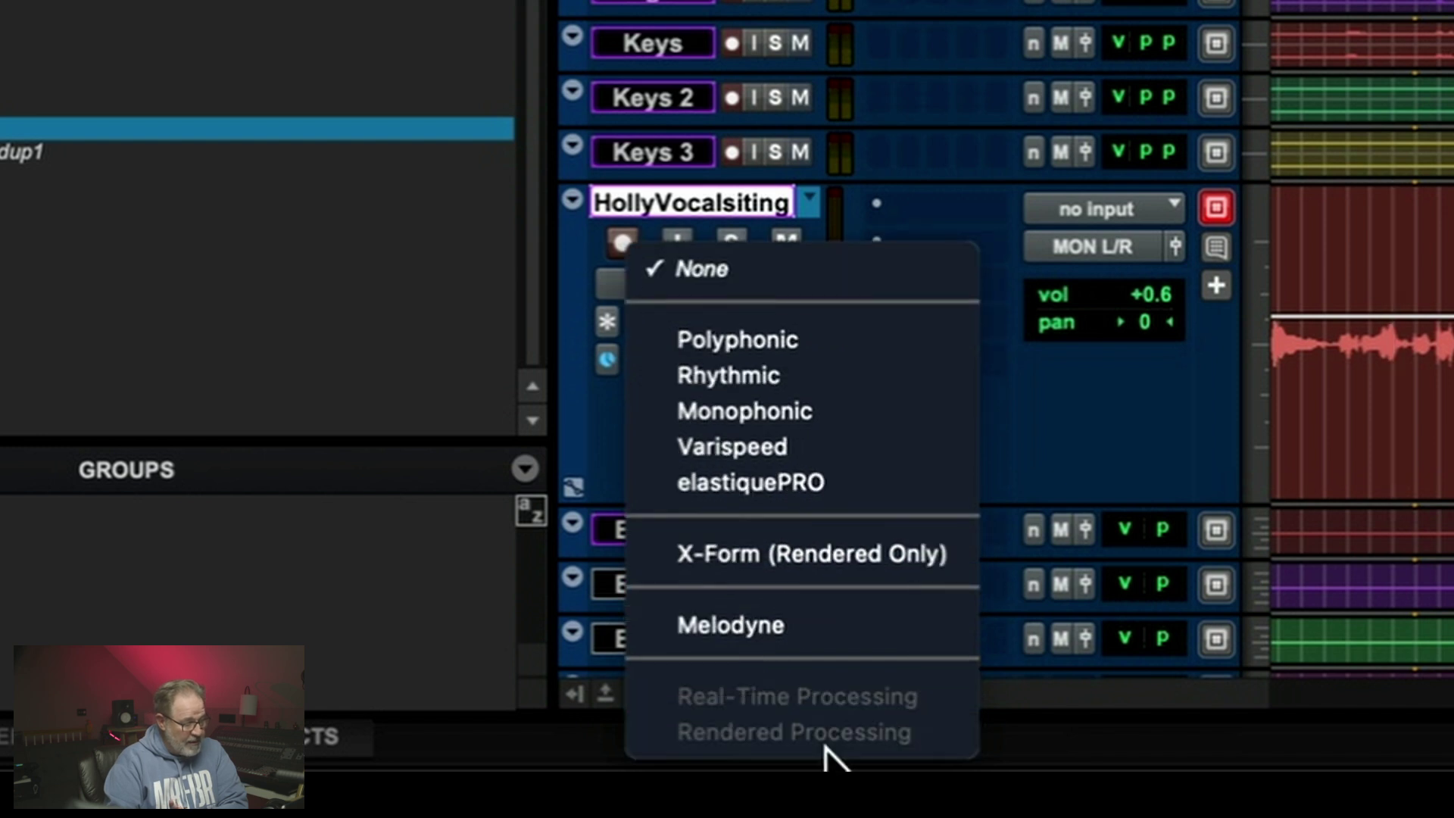
- Set the HollyVocalsiting track's Elastic Audio mode to Melodyne, then close the editor pane
{"action": "left_click", "coordinate": [778, 627]}
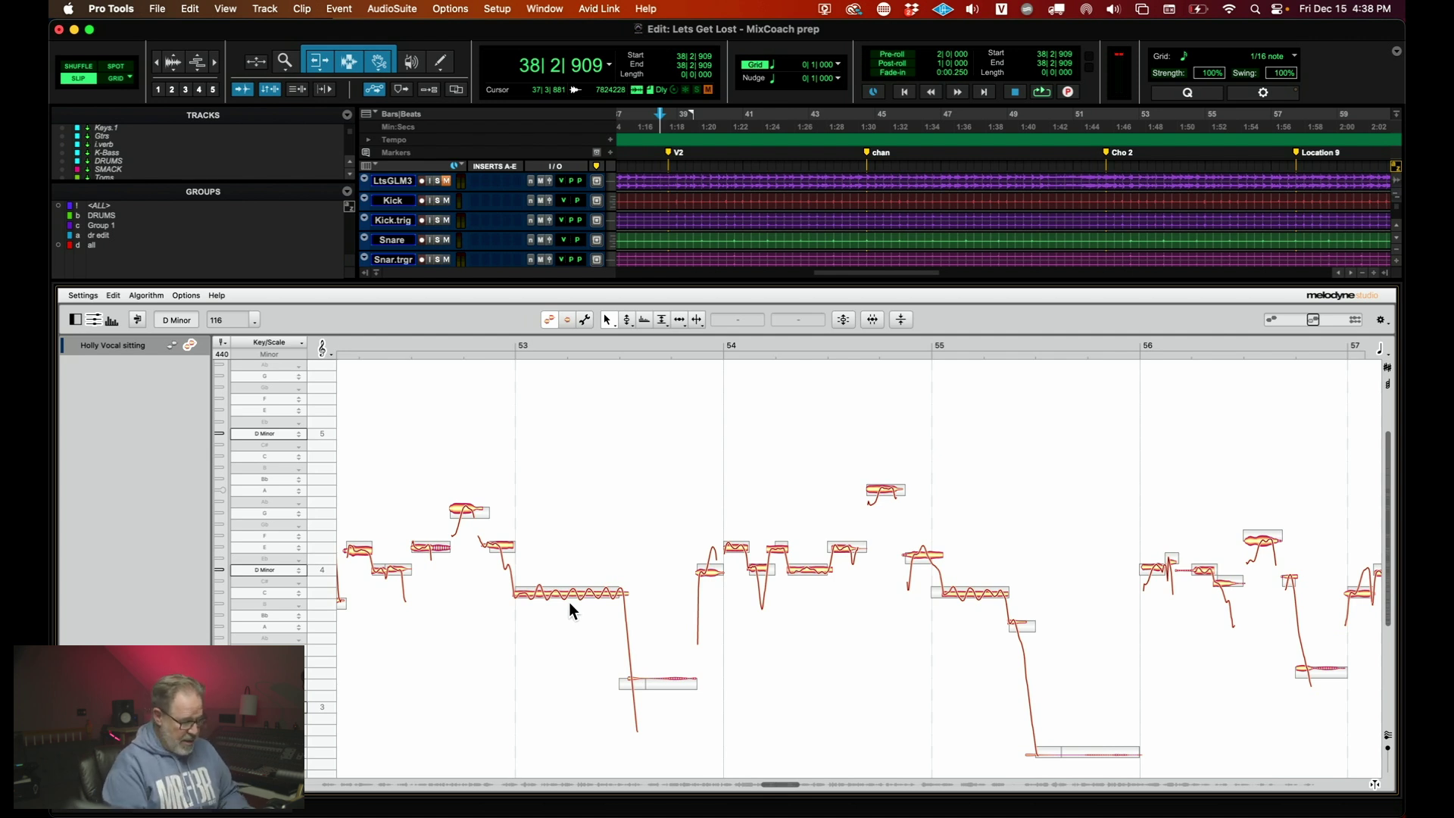
{"action": "key", "text": "ctrl+equal"}
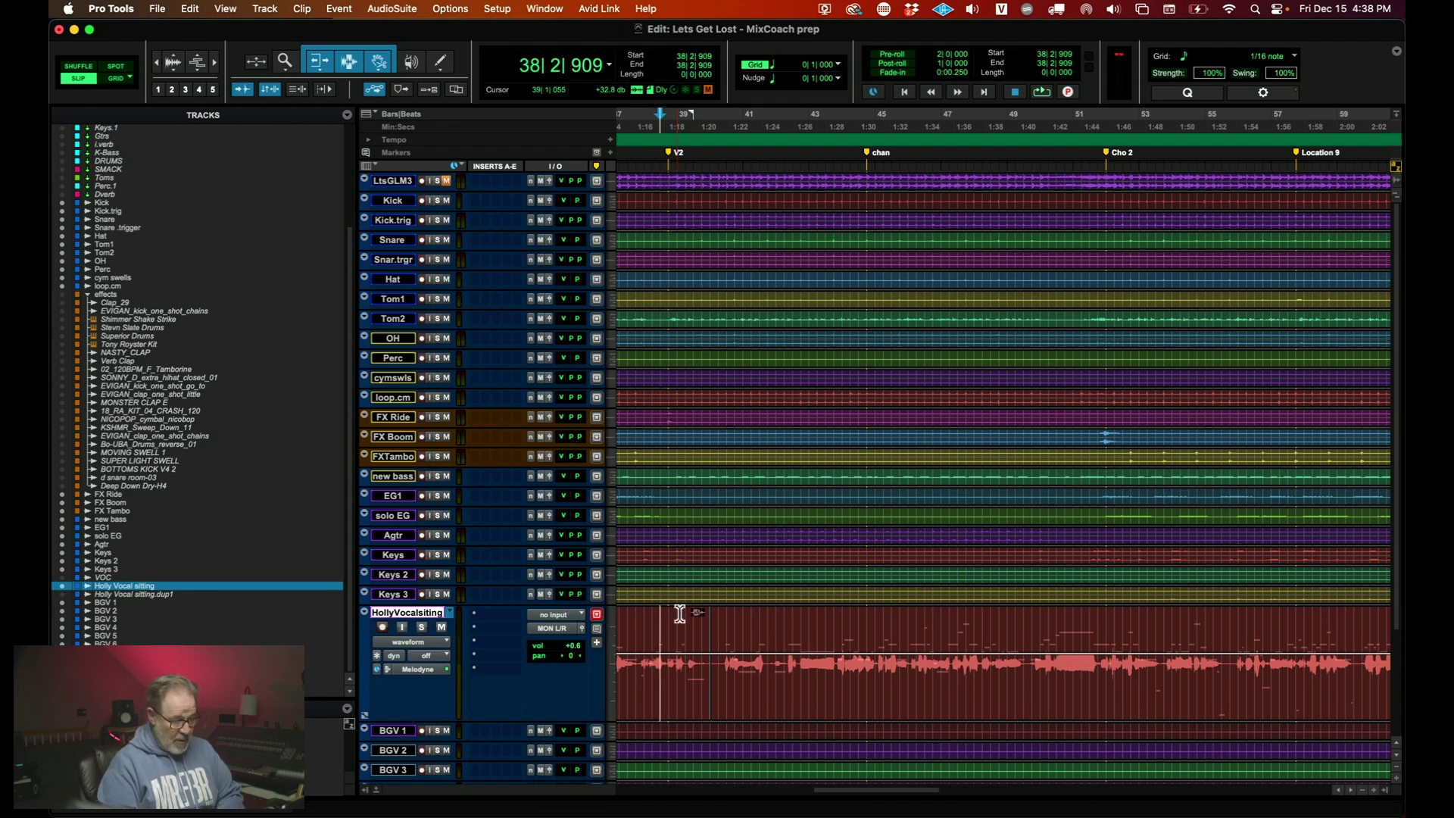
- Fit the selected HollyVocalsiting track to fill the whole Edit window
{"action": "left_click", "coordinate": [758, 635]}
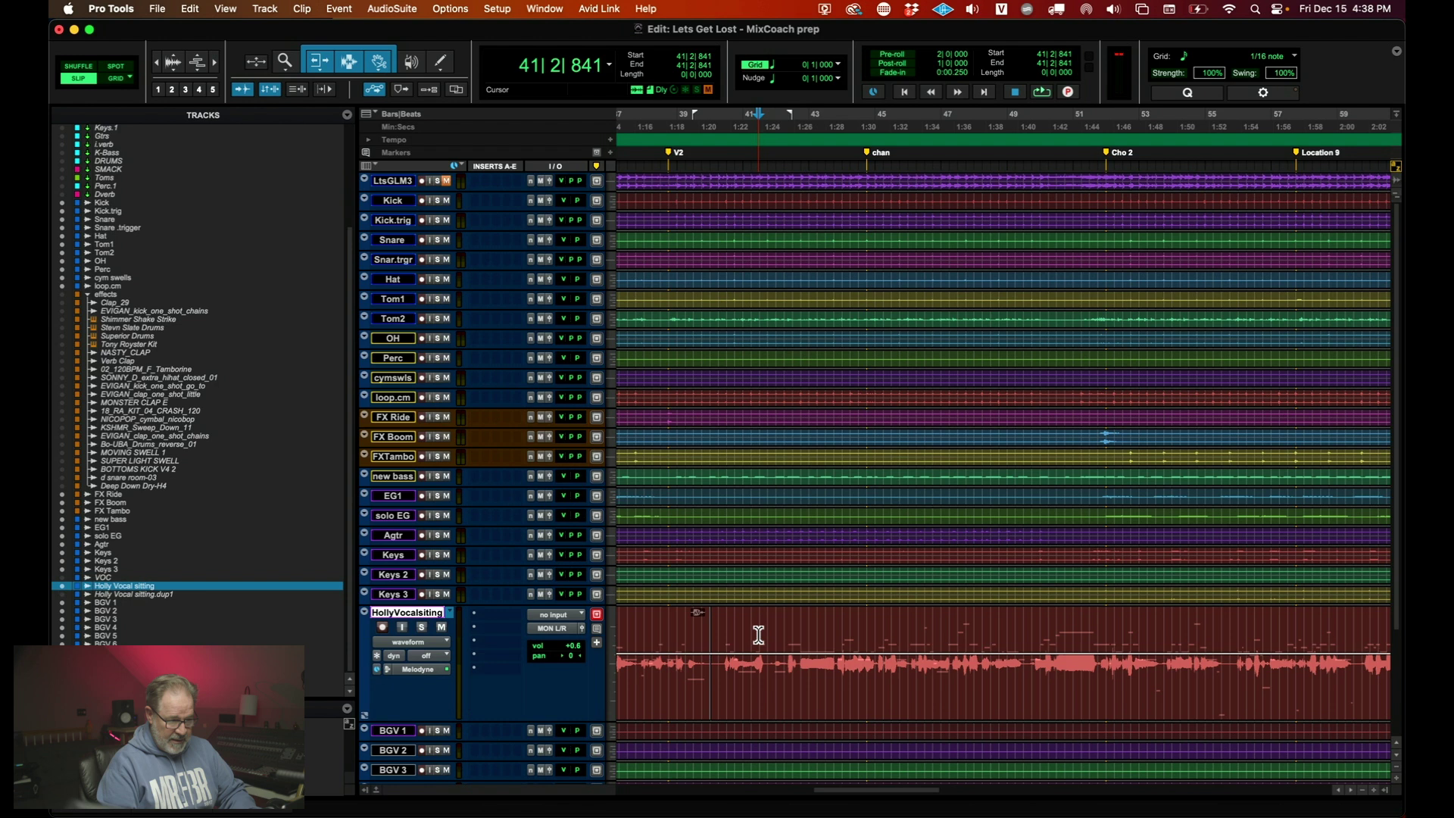
{"action": "key", "text": "ctrl+e"}
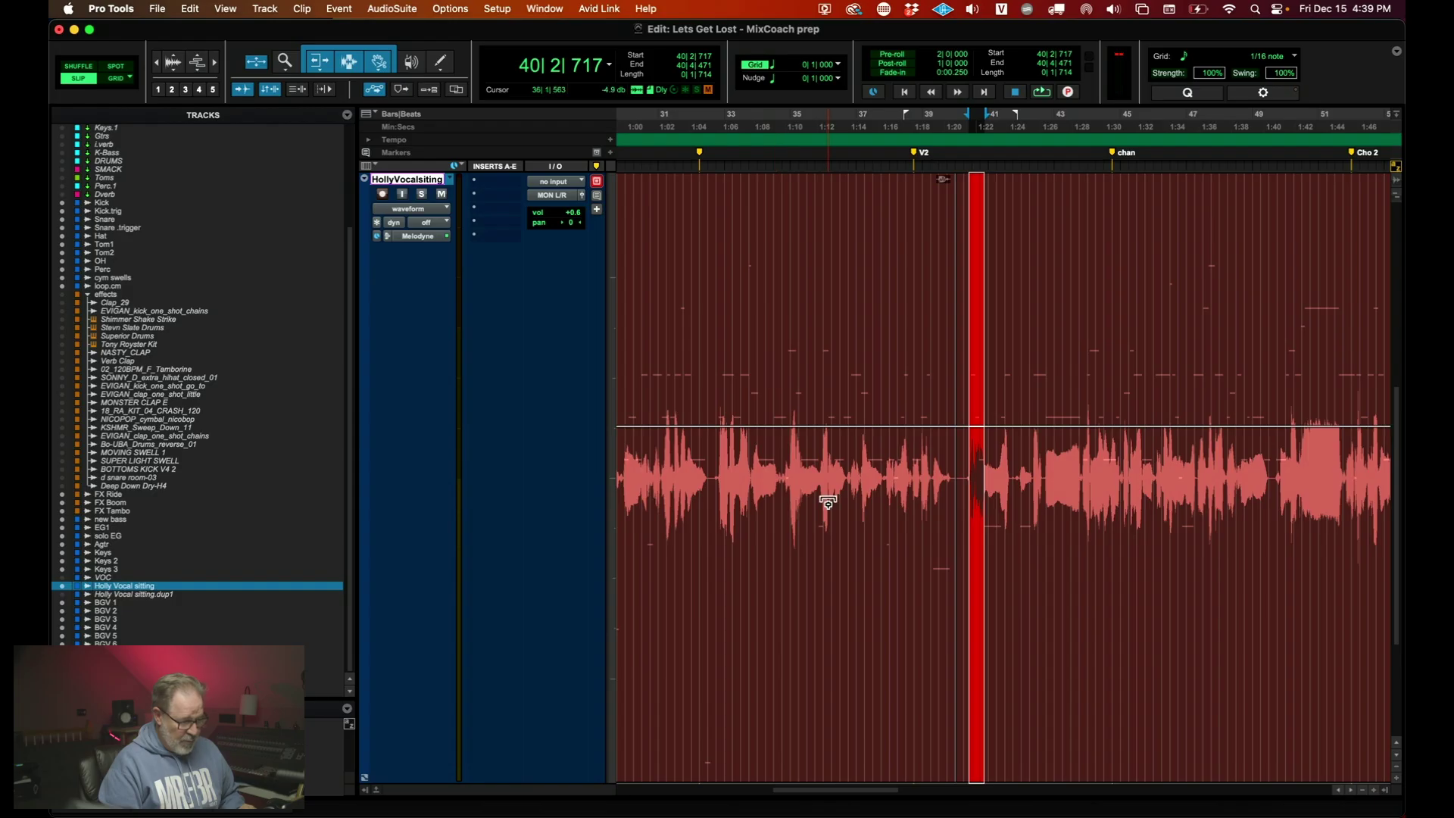
- Raise the vocal note near bar 37 from C#4 to Gb4 in the Melodyne editor
{"action": "right_click", "coordinate": [825, 562]}
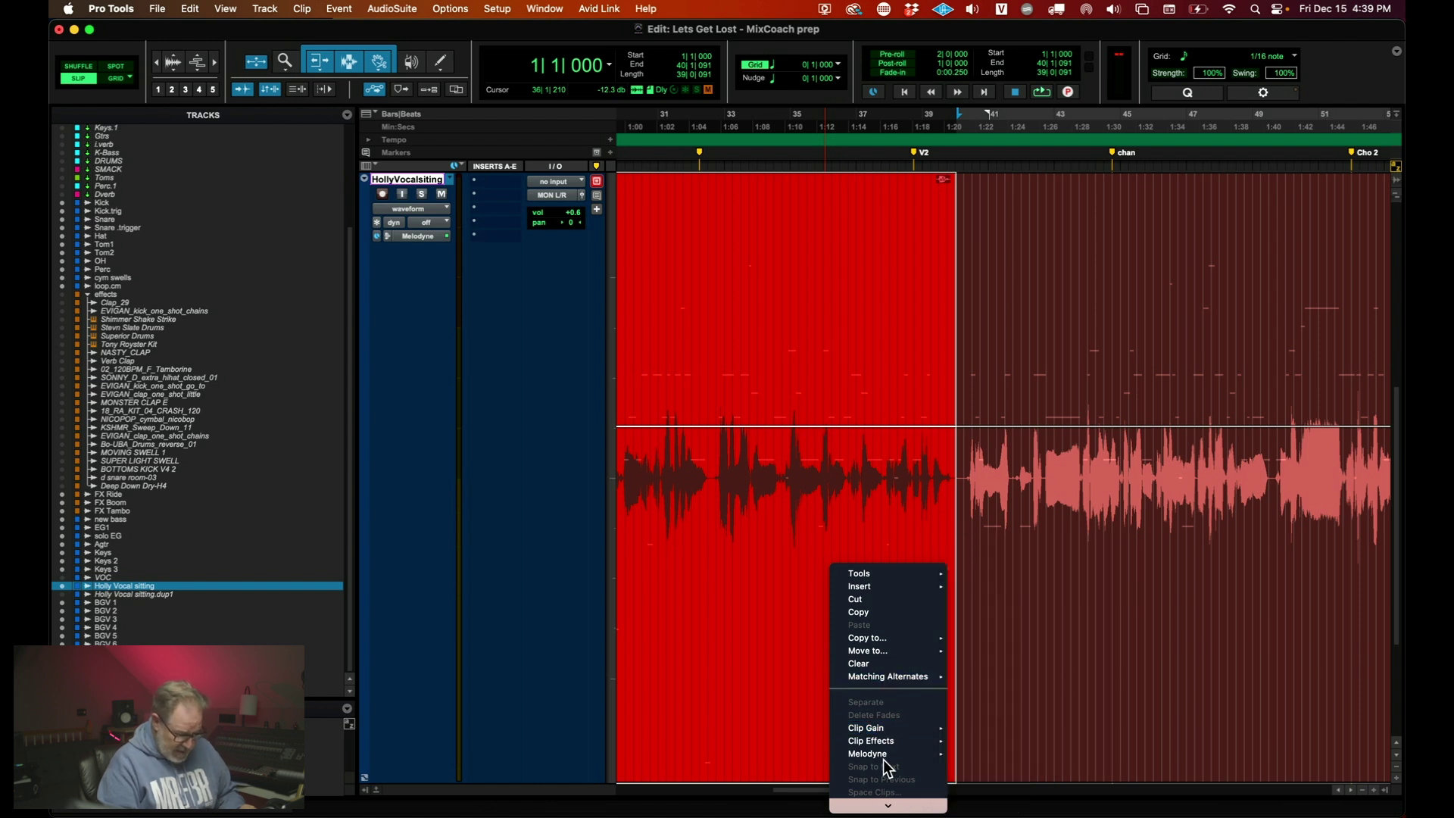
{"action": "mouse_move", "coordinate": [884, 755]}
{"action": "left_click", "coordinate": [978, 740]}
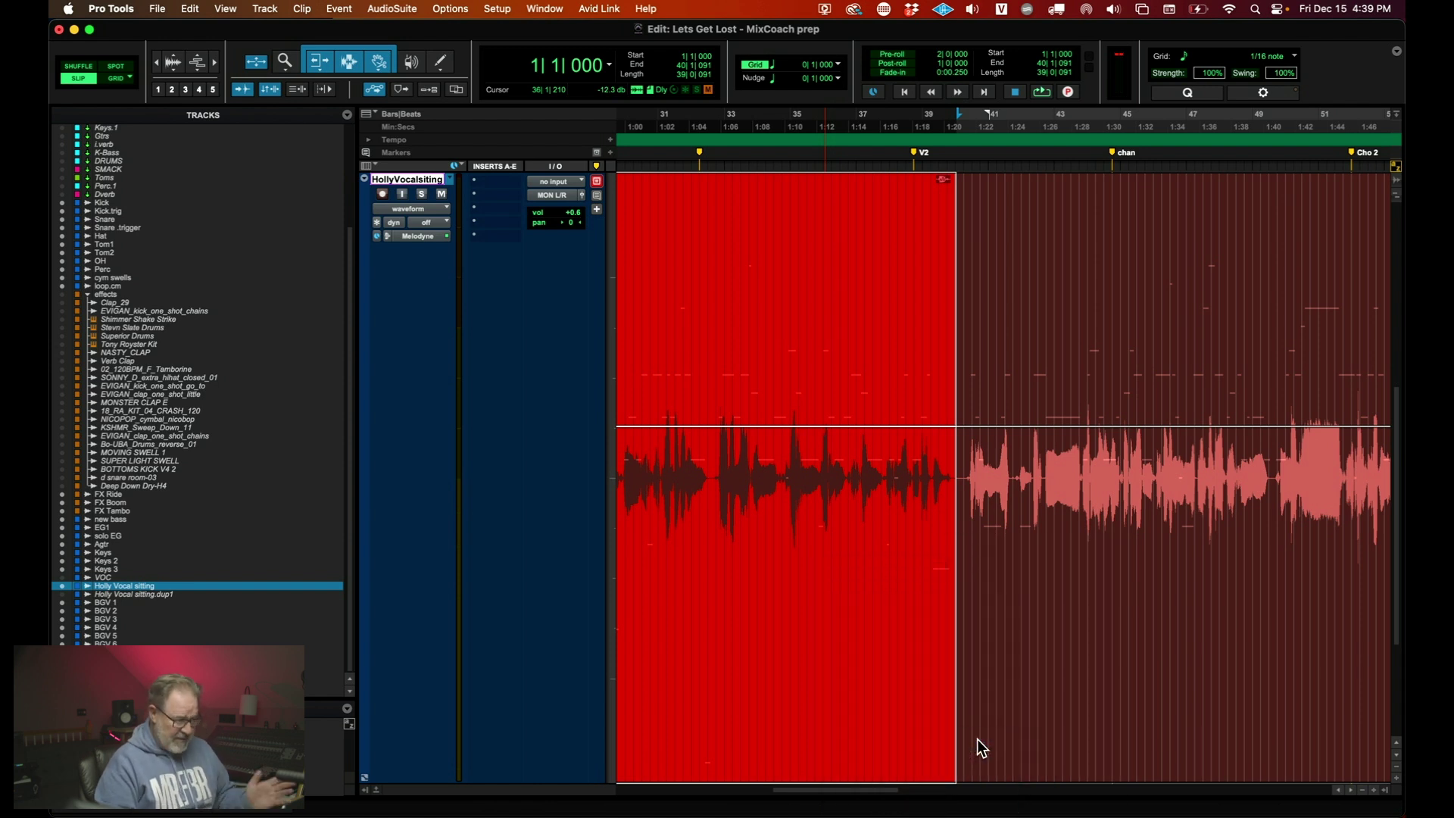
{"action": "left_click_drag", "start_coordinate": [812, 606], "coordinate": [805, 525]}
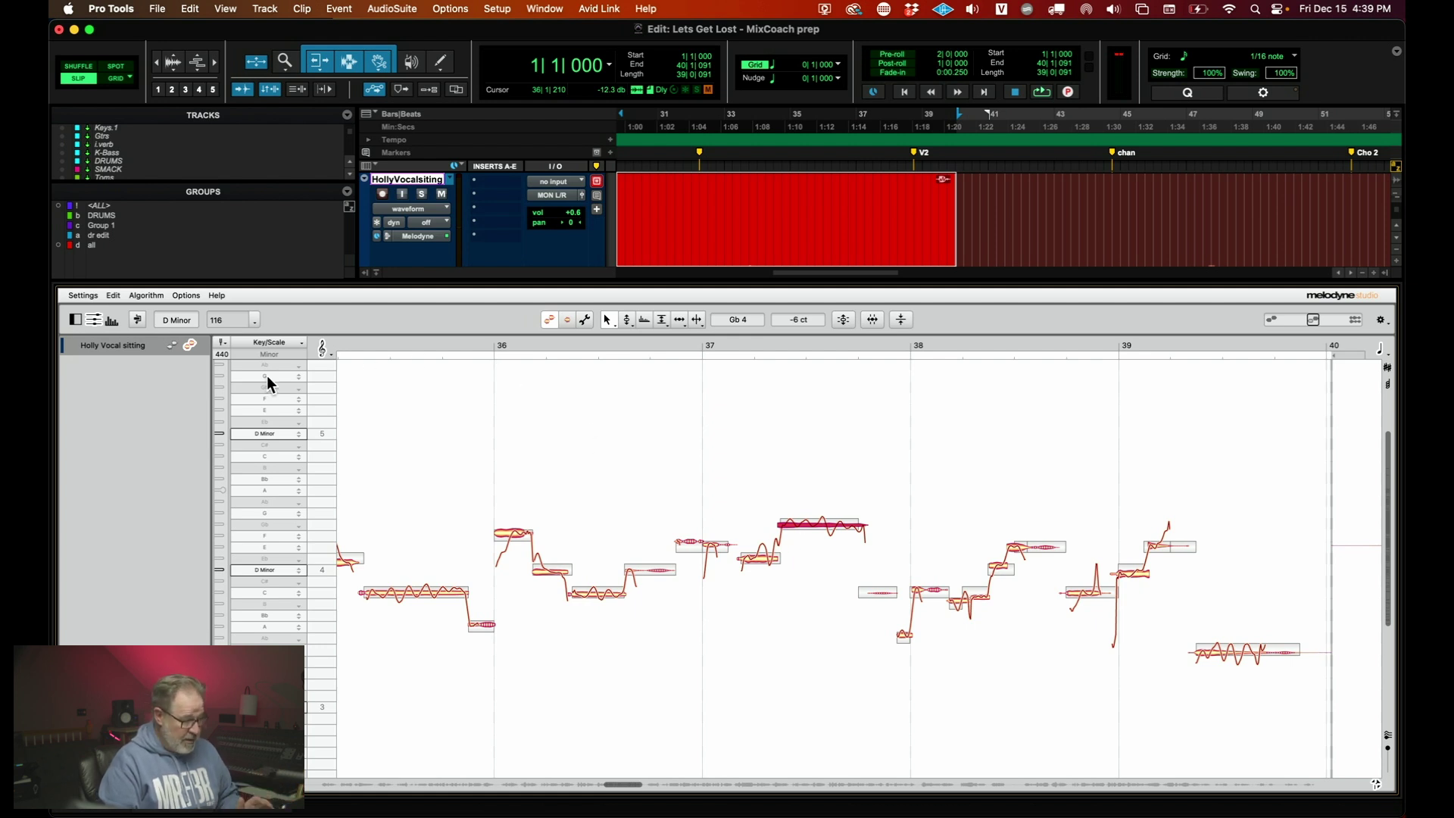
{"action": "key", "text": "Escape"}
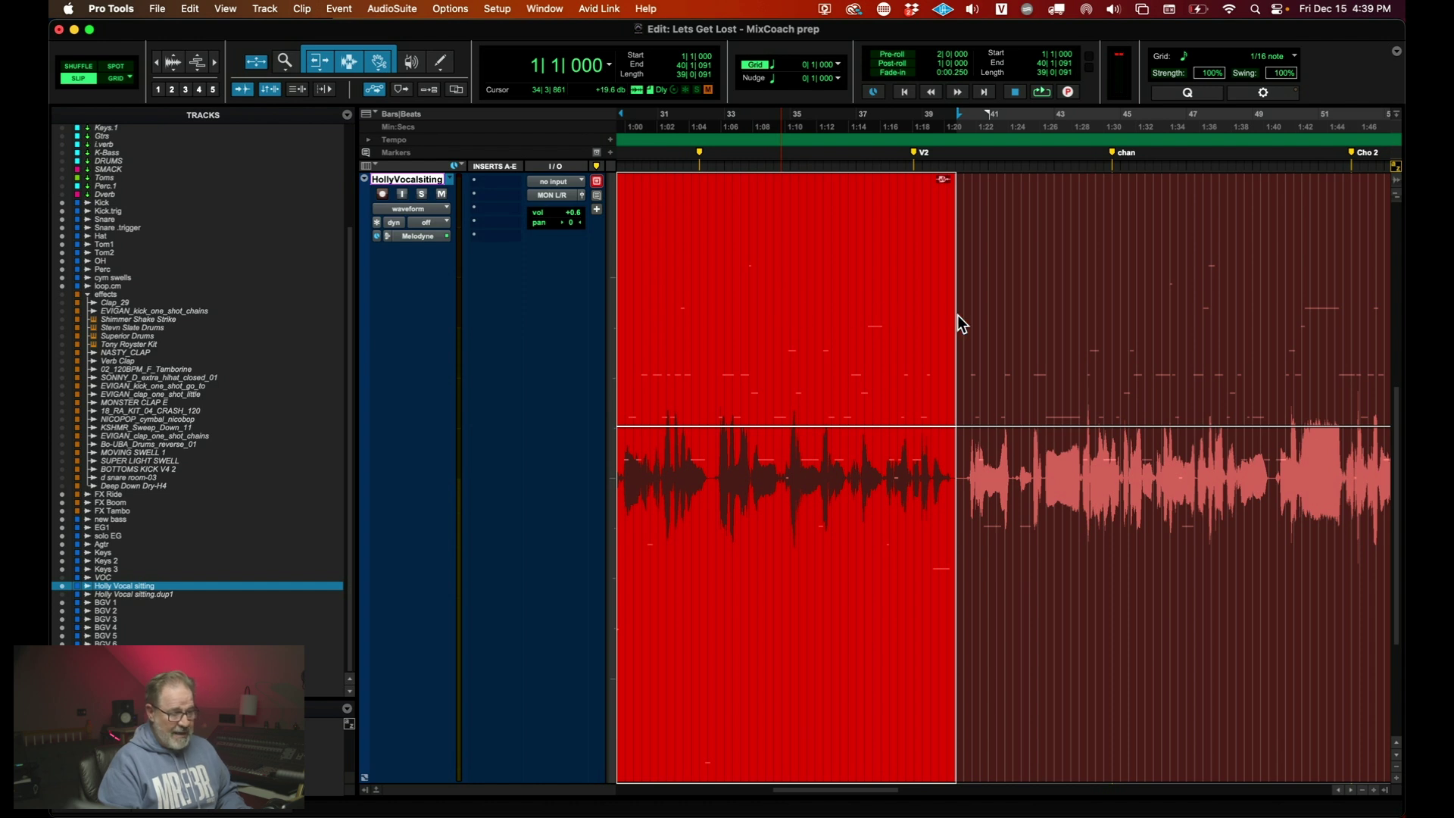
- Delete the vocal from bar 38 to about bar 49 and check the empty stretch in Melodyne
{"action": "left_click", "coordinate": [780, 318]}
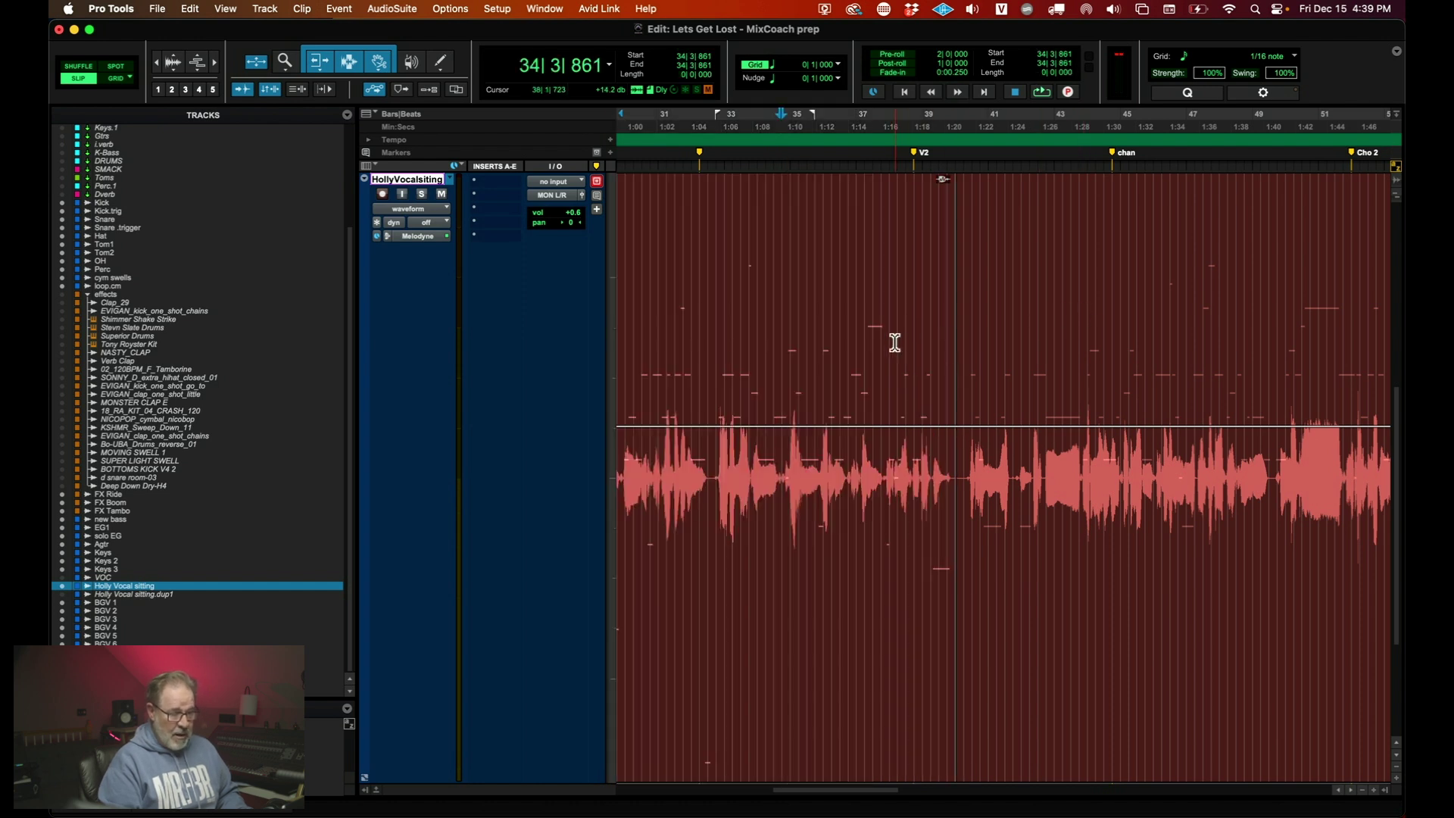
{"action": "left_click_drag", "start_coordinate": [889, 341], "coordinate": [1274, 329]}
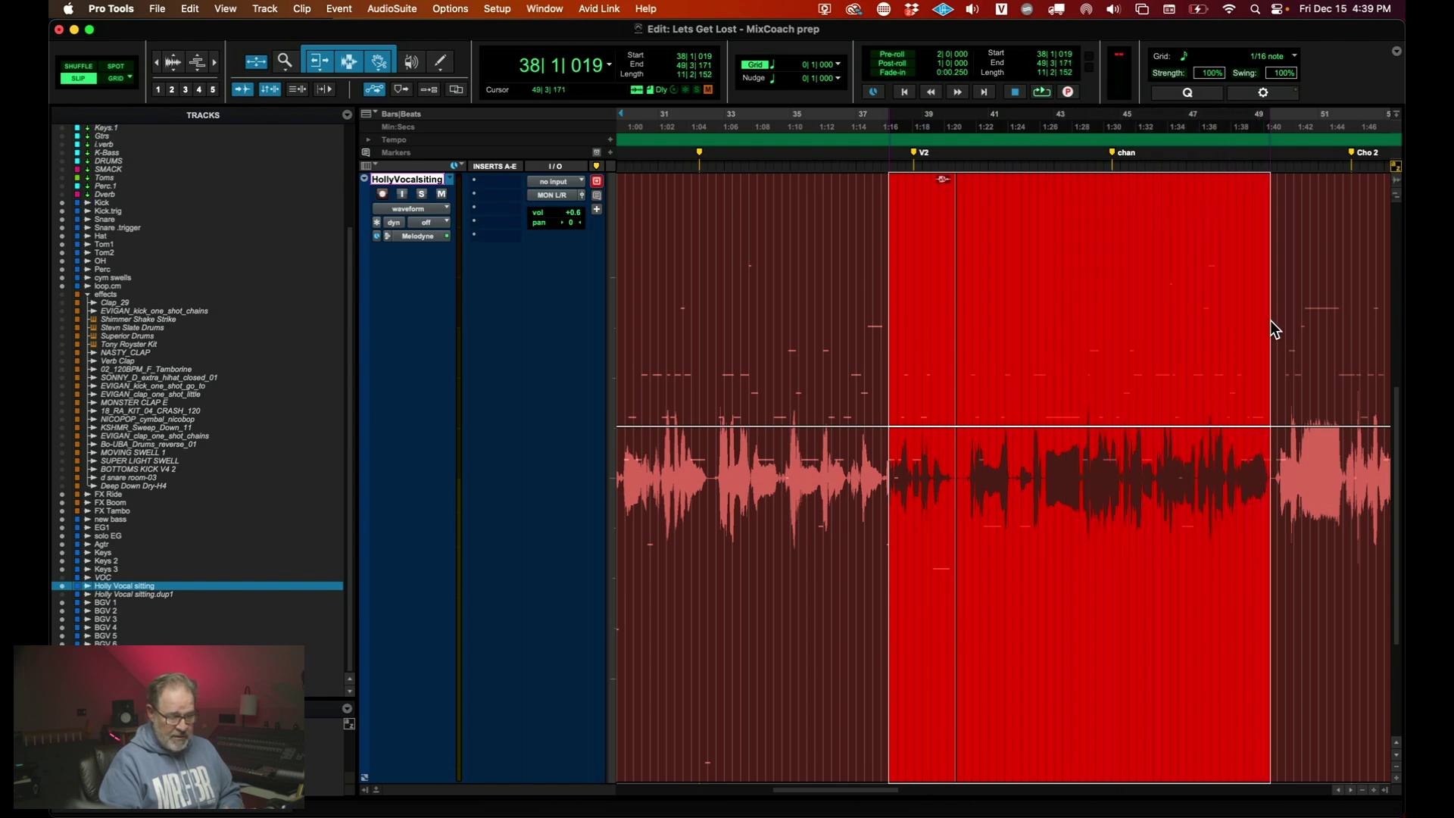
{"action": "key", "text": "Delete"}
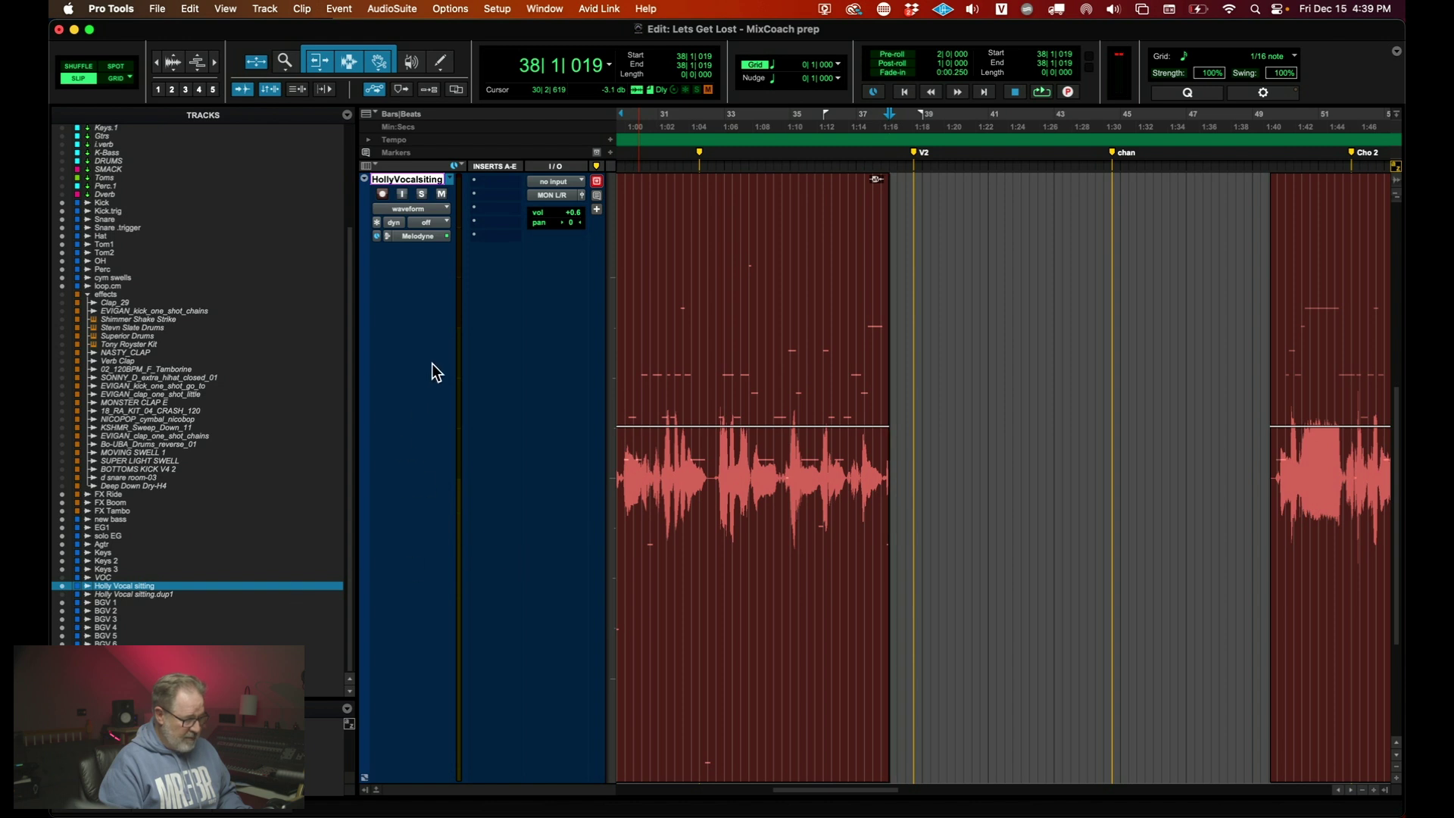
{"action": "left_click", "coordinate": [411, 235]}
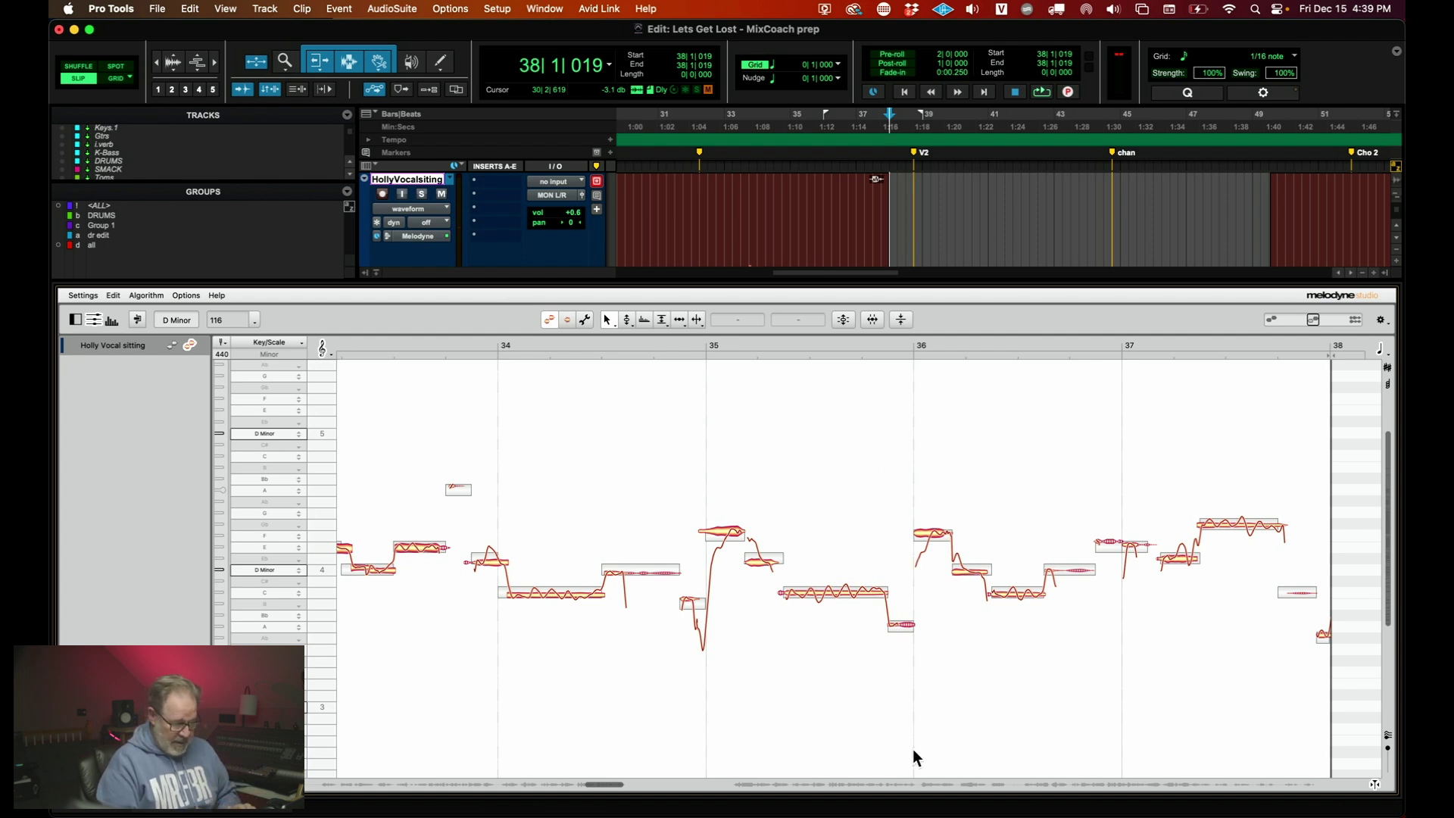
{"action": "left_click_drag", "start_coordinate": [600, 785], "coordinate": [653, 791]}
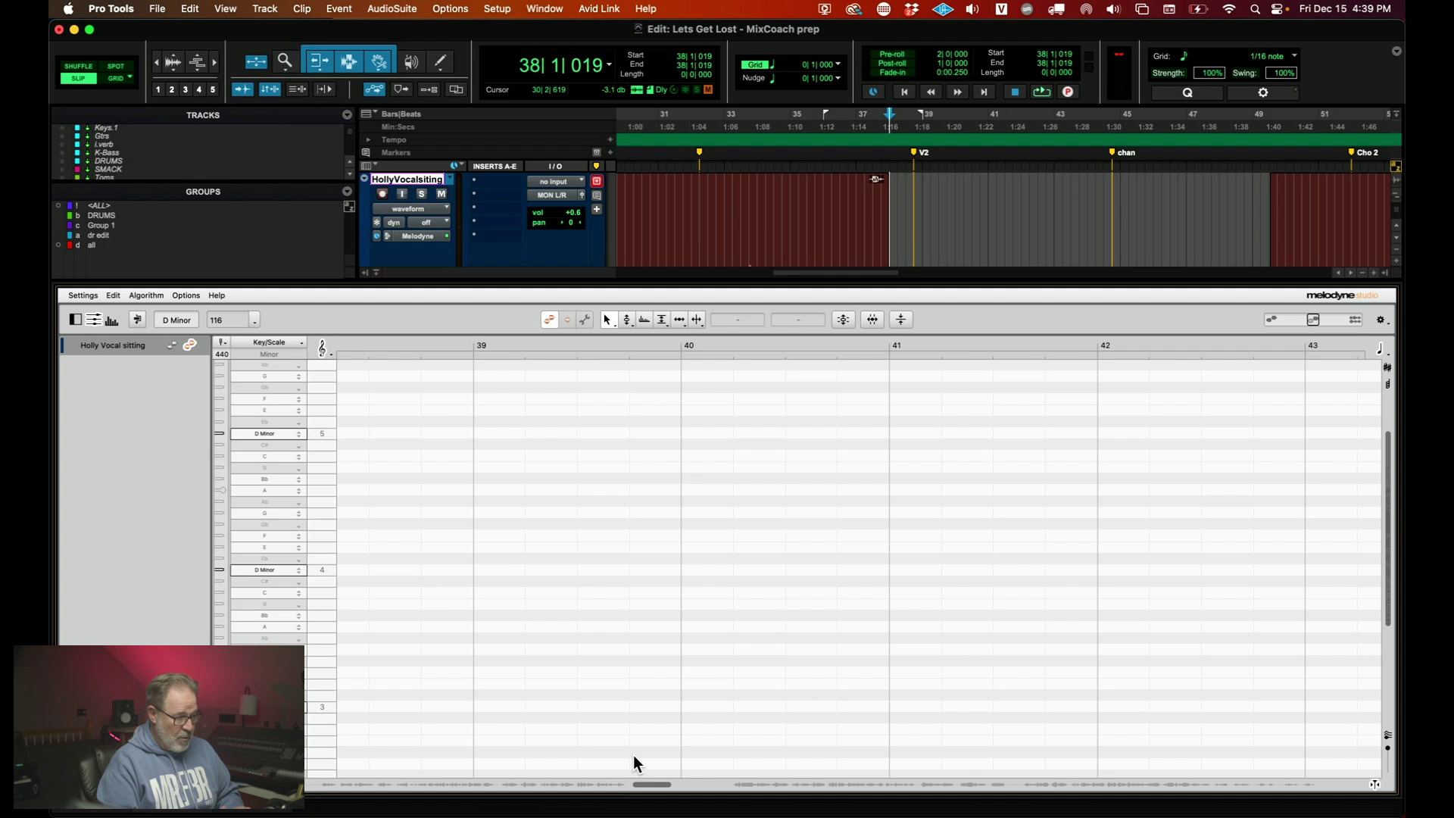
- Close the Melodyne pane and select the clip's tail ending at bar 38 for the fade-out
{"action": "key", "text": "super+alt+equal"}
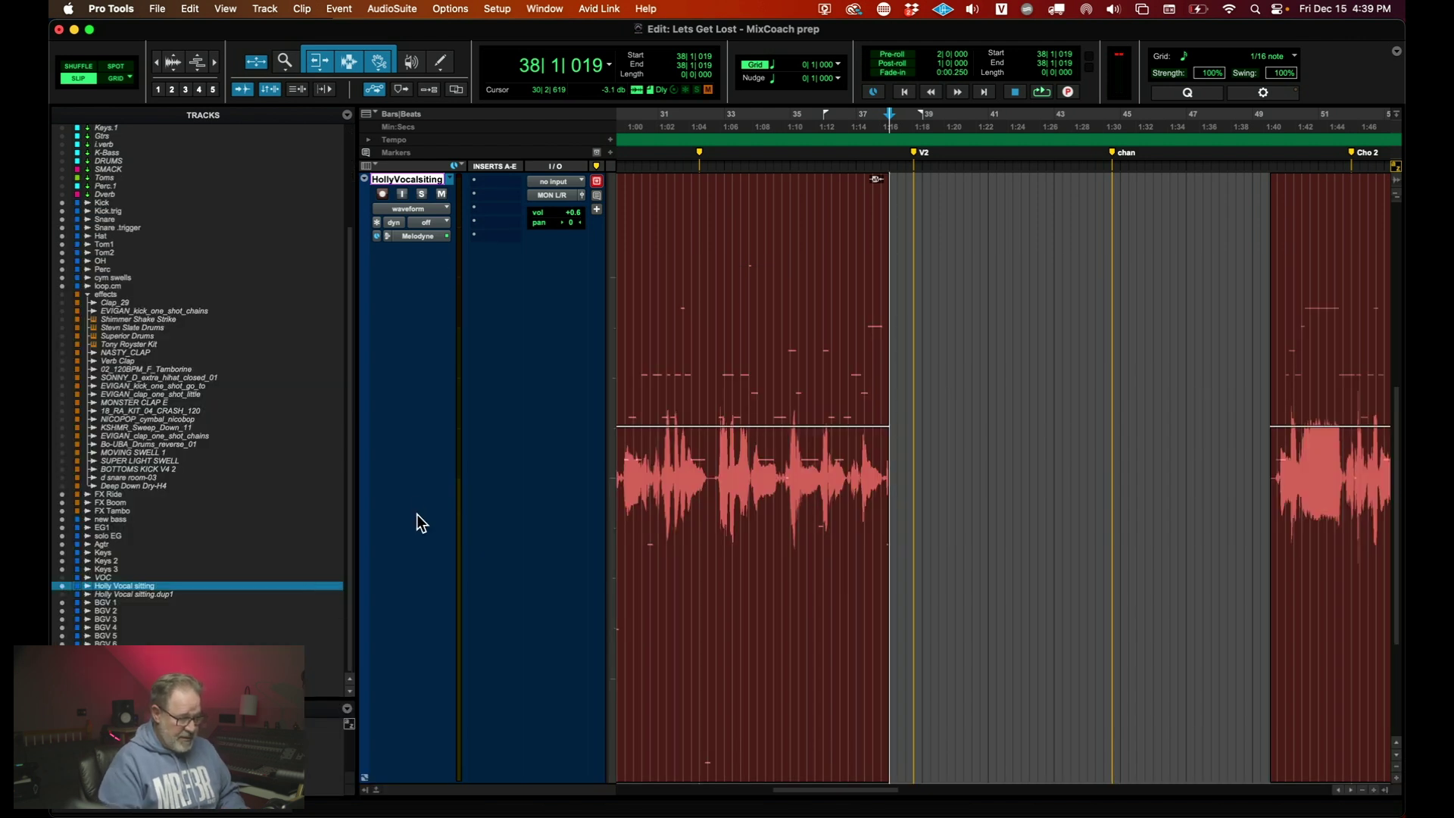
{"action": "left_click_drag", "start_coordinate": [877, 185], "coordinate": [856, 180]}
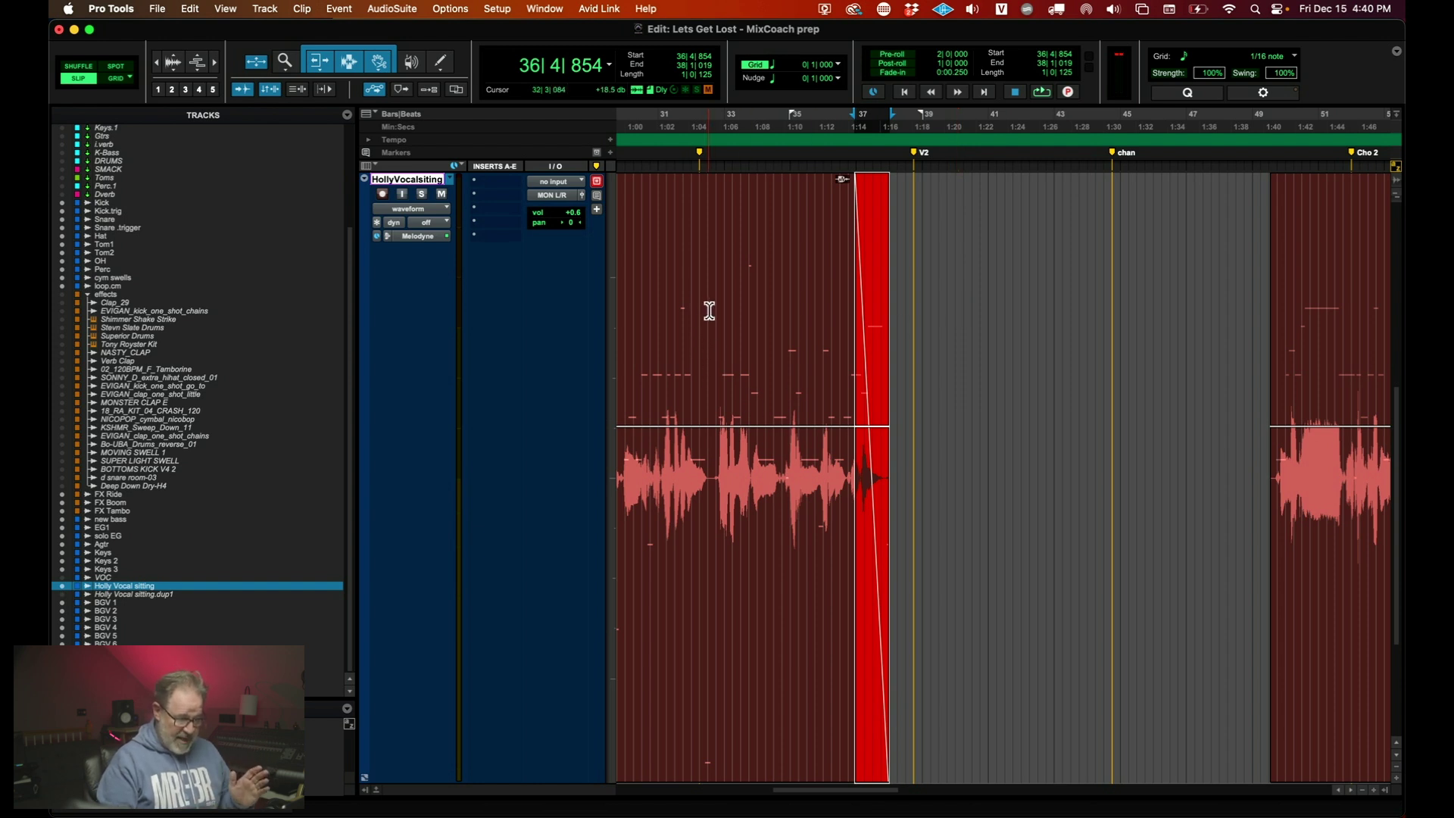
- Raise then lower the clip gain across bars 32–34, then view that passage in Melodyne
{"action": "left_click_drag", "start_coordinate": [710, 310], "coordinate": [782, 325]}
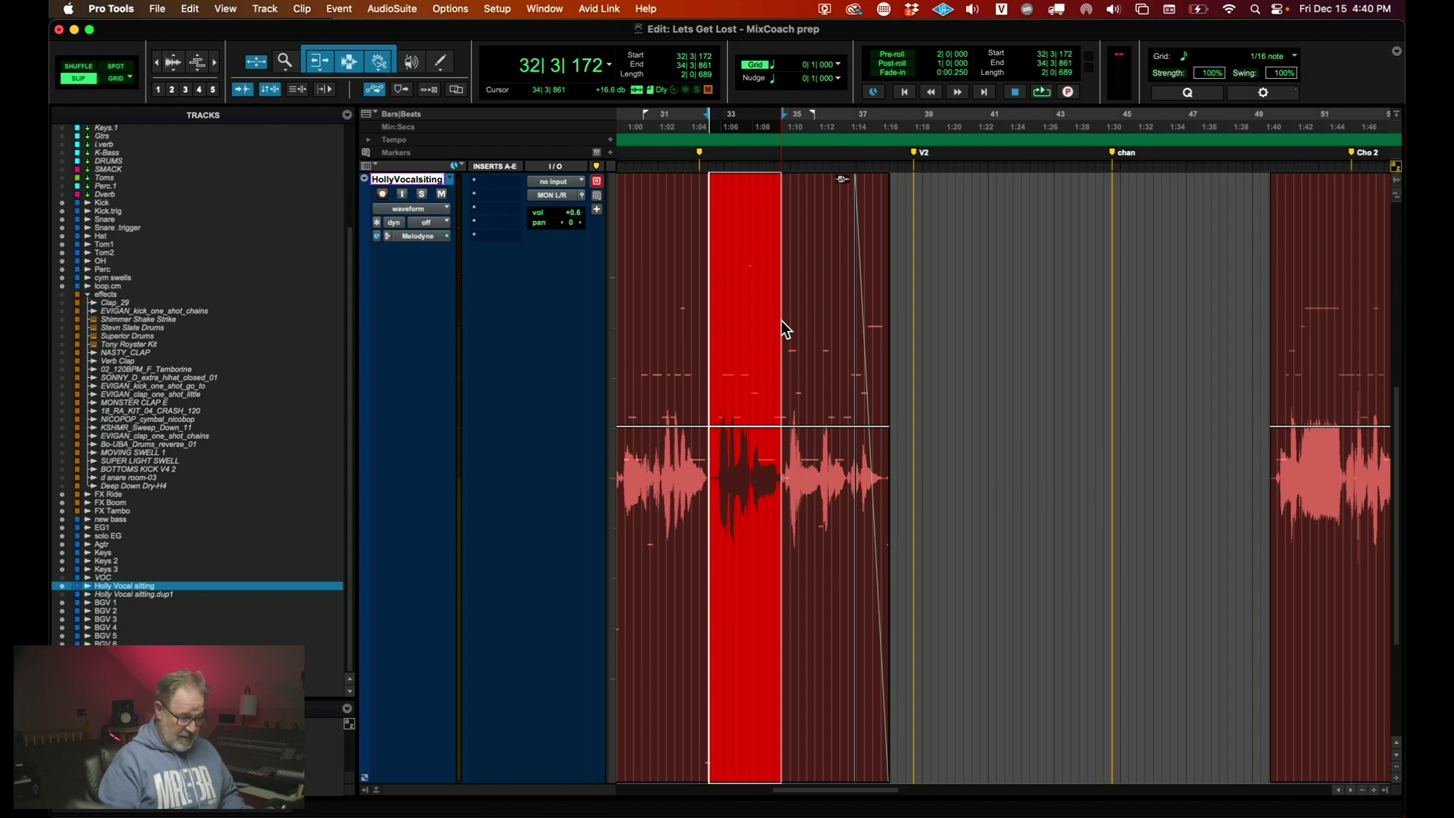
{"action": "left_click_drag", "start_coordinate": [749, 426], "coordinate": [749, 393]}
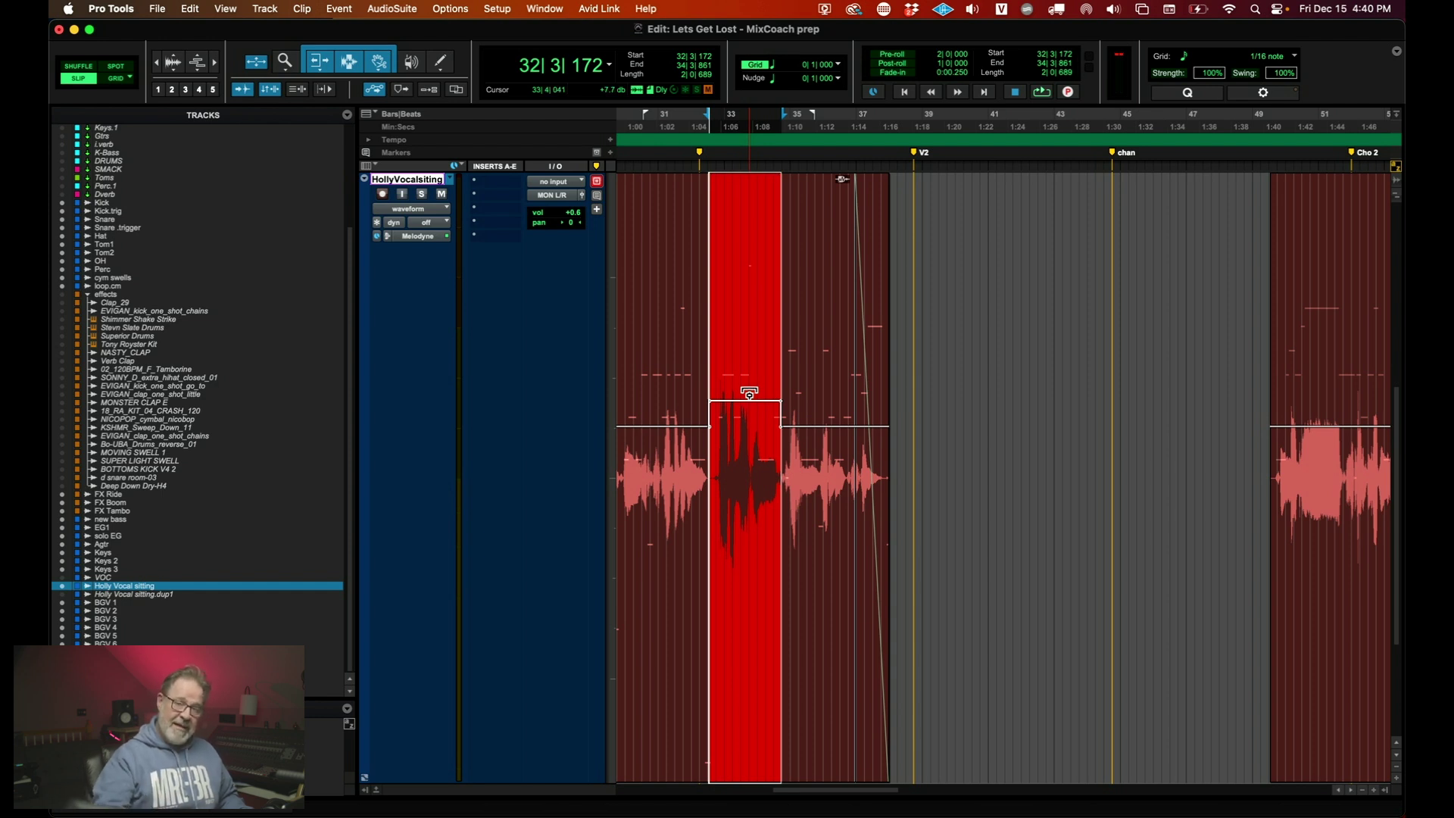
{"action": "left_click_drag", "start_coordinate": [749, 393], "coordinate": [747, 429]}
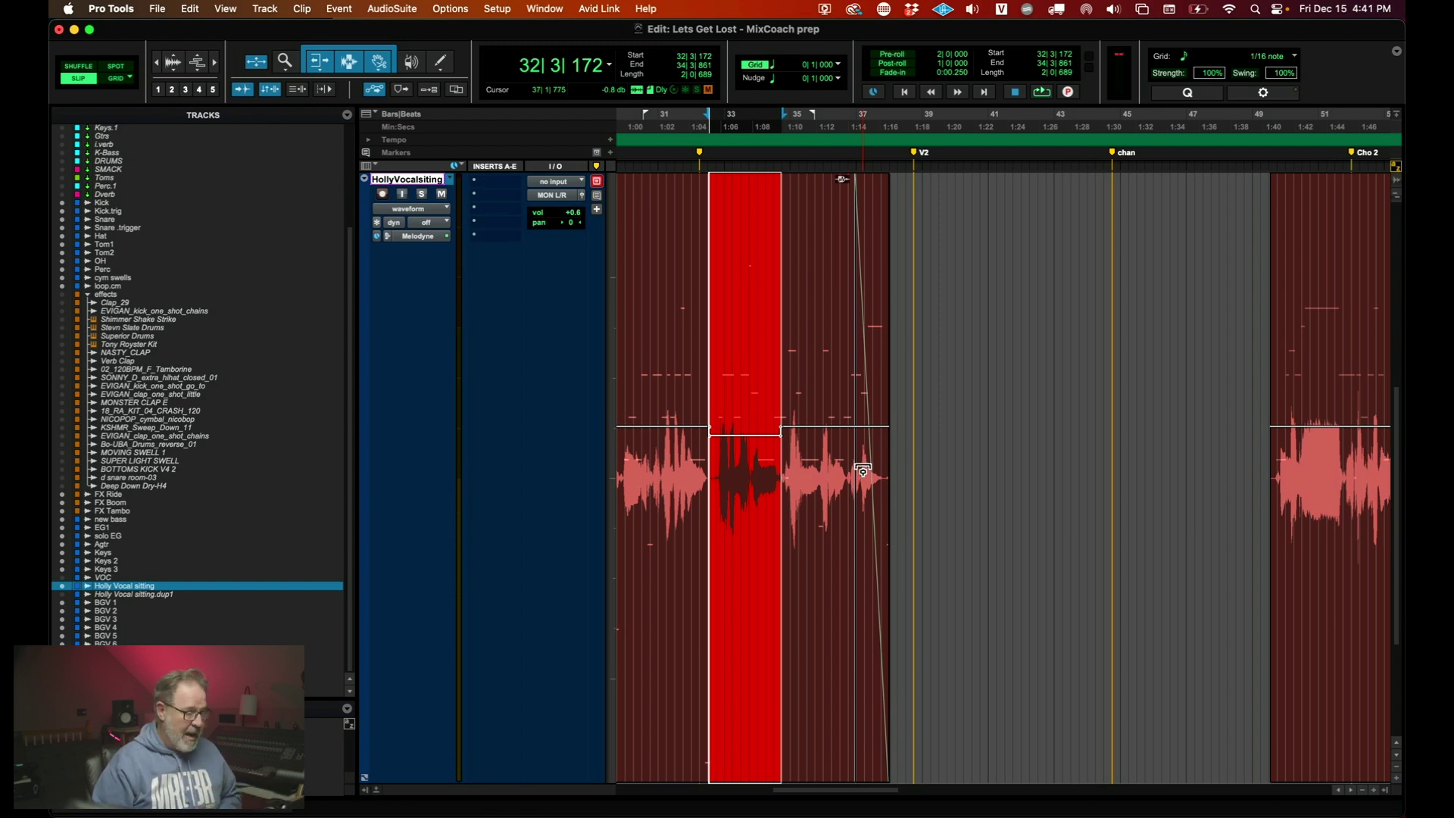
{"action": "left_click", "coordinate": [417, 237]}
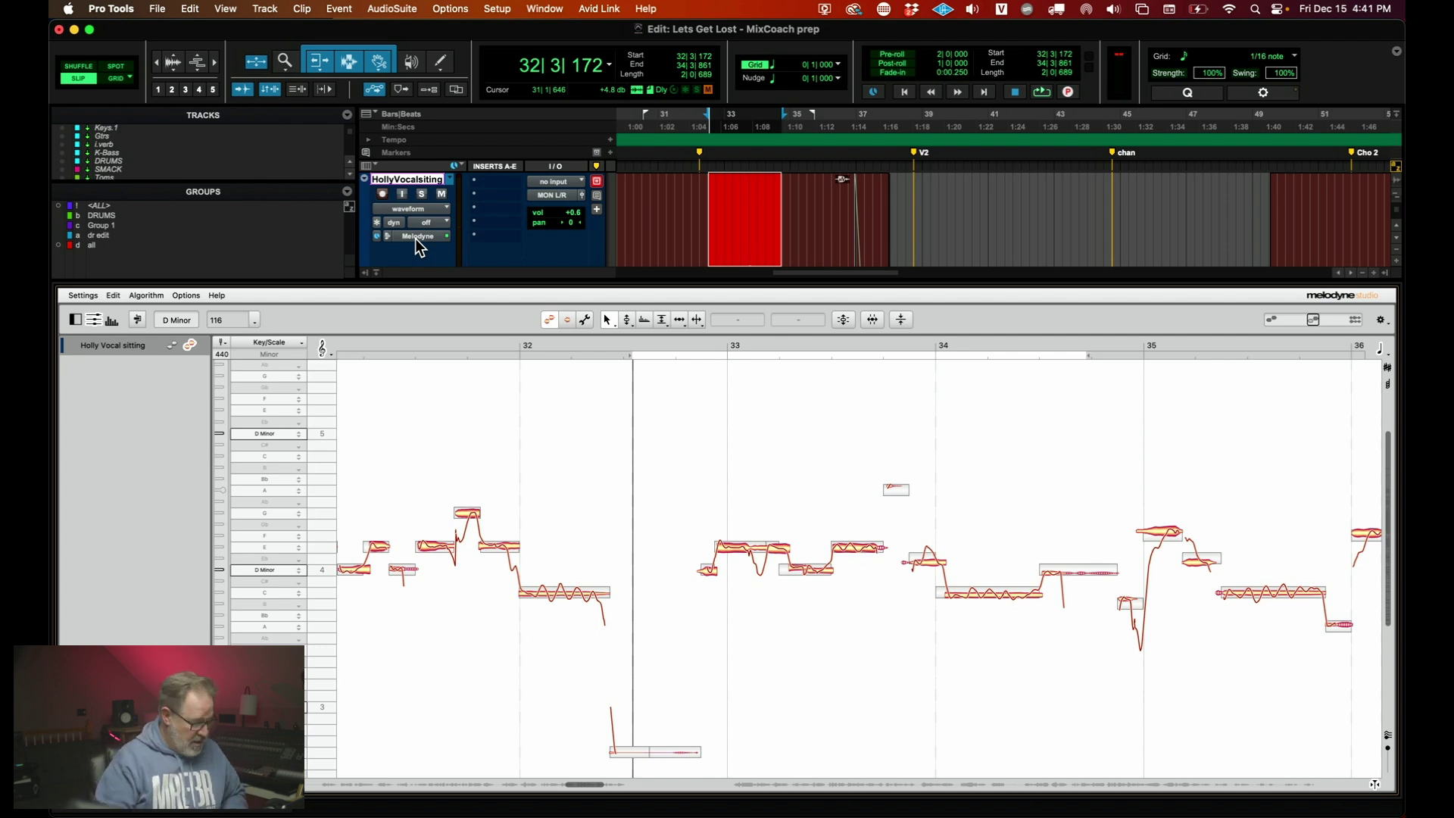
- Close the Melodyne pane so the full vocal track waveform and track list show again
{"action": "left_click", "coordinate": [415, 239]}
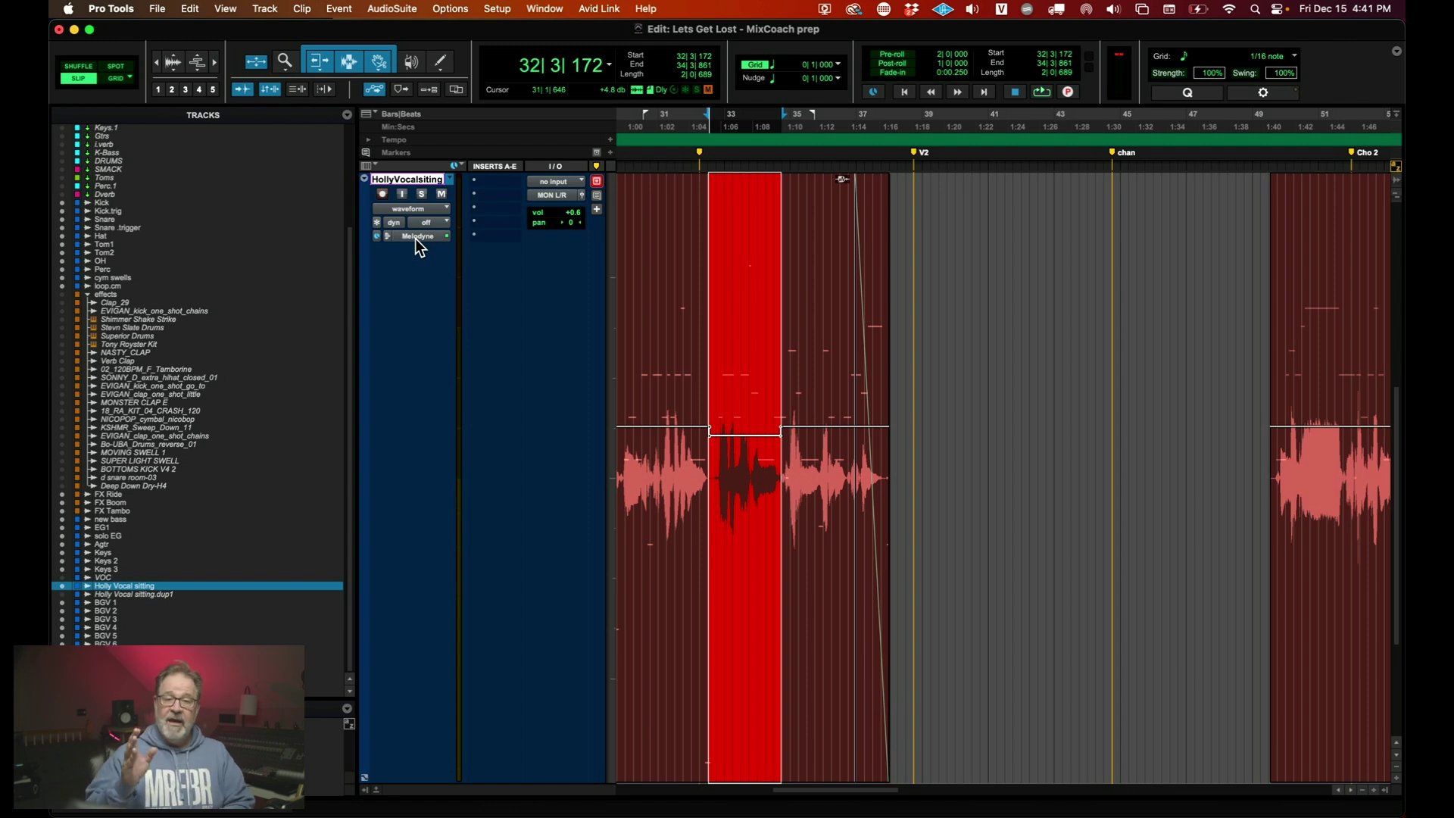